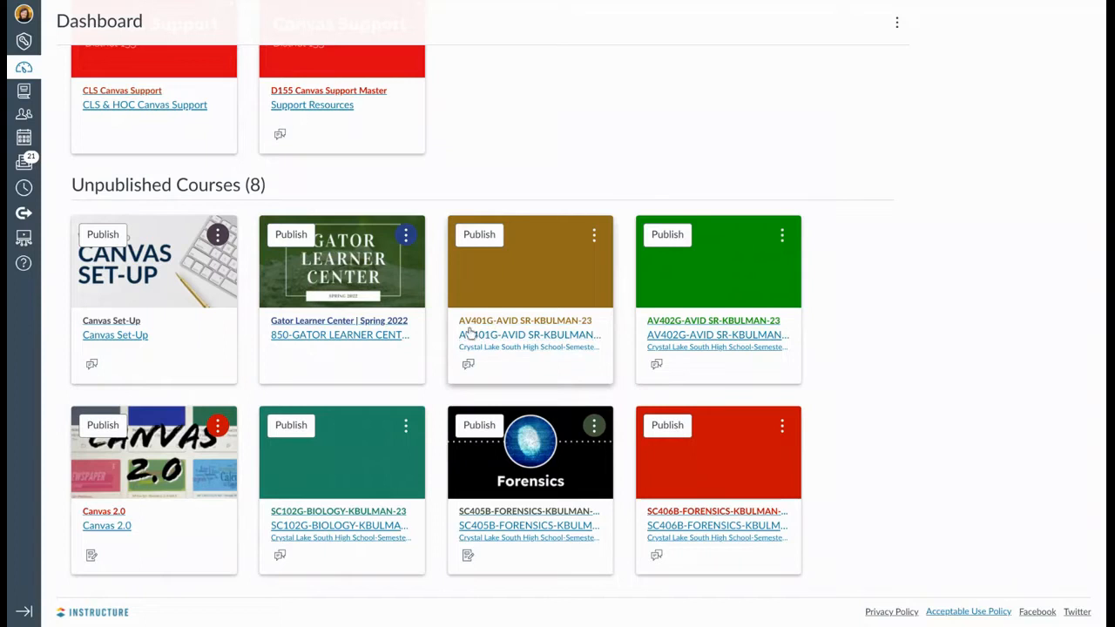
Step: Open the unpublished AV401G AVID SR course and begin importing existing content with content type Copy a Canvas Course
click(539, 327)
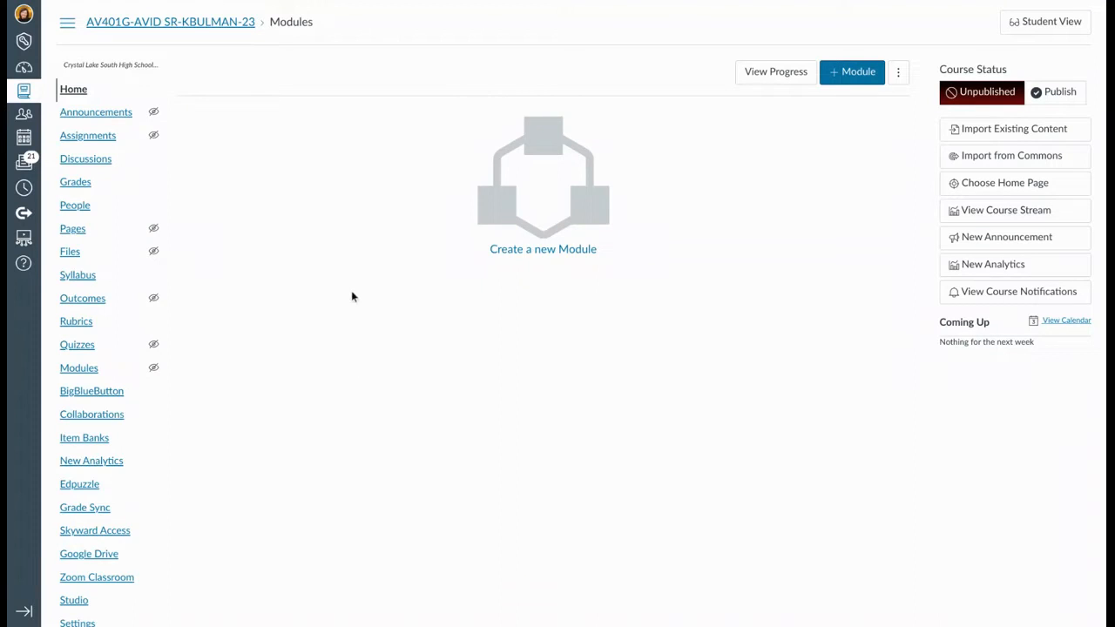
click(1013, 140)
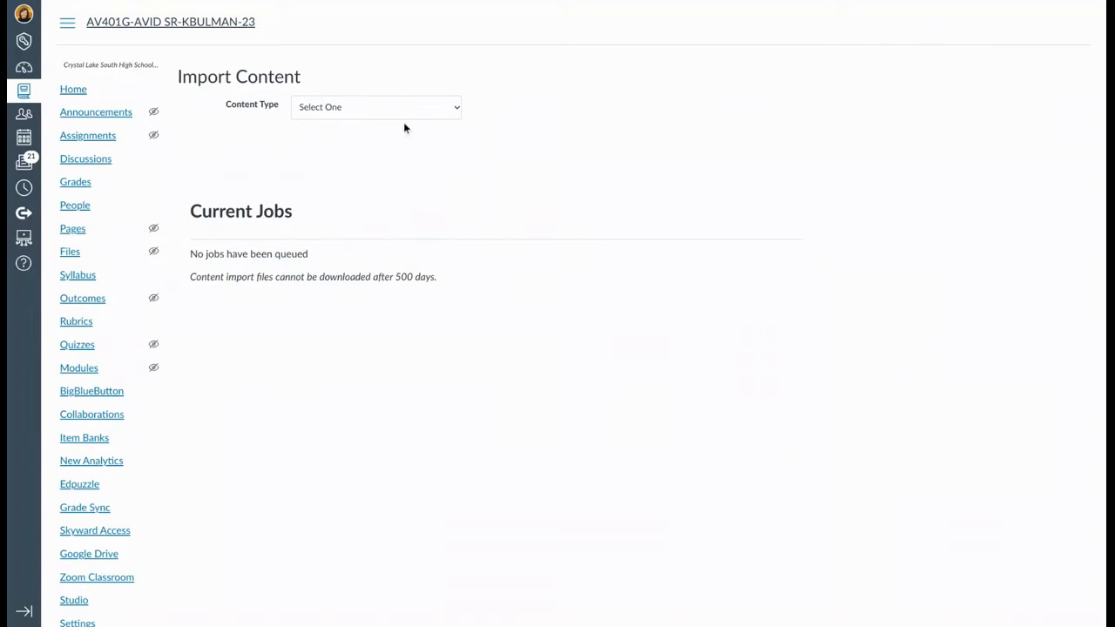
click(403, 150)
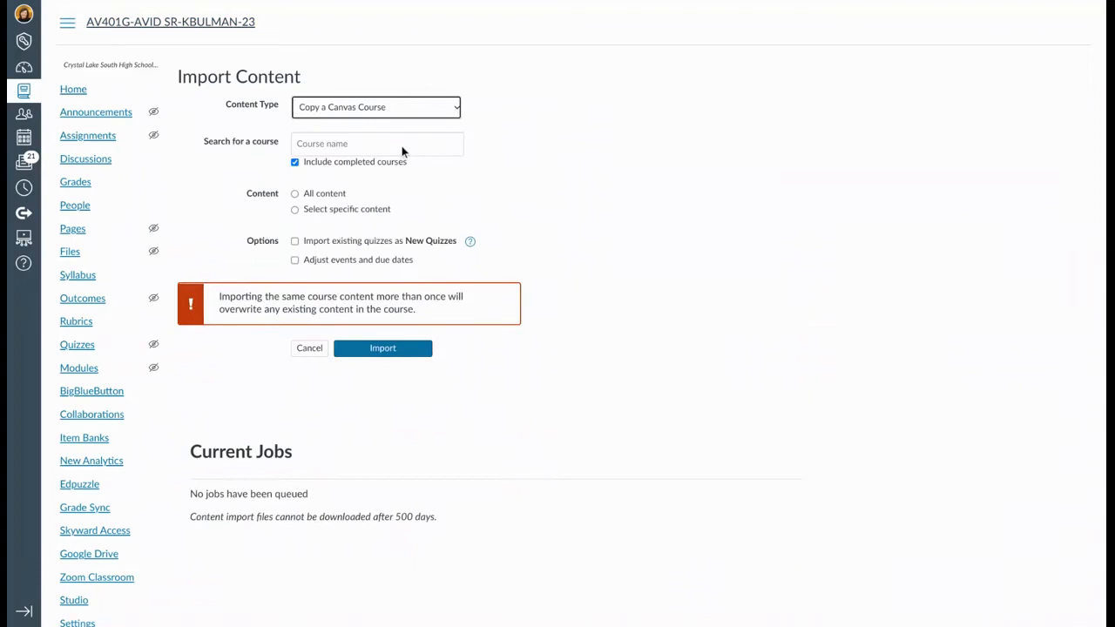
Step: Search for source courses by the teacher's surname and choose the 877-AVID SR course ending in 22
click(401, 147)
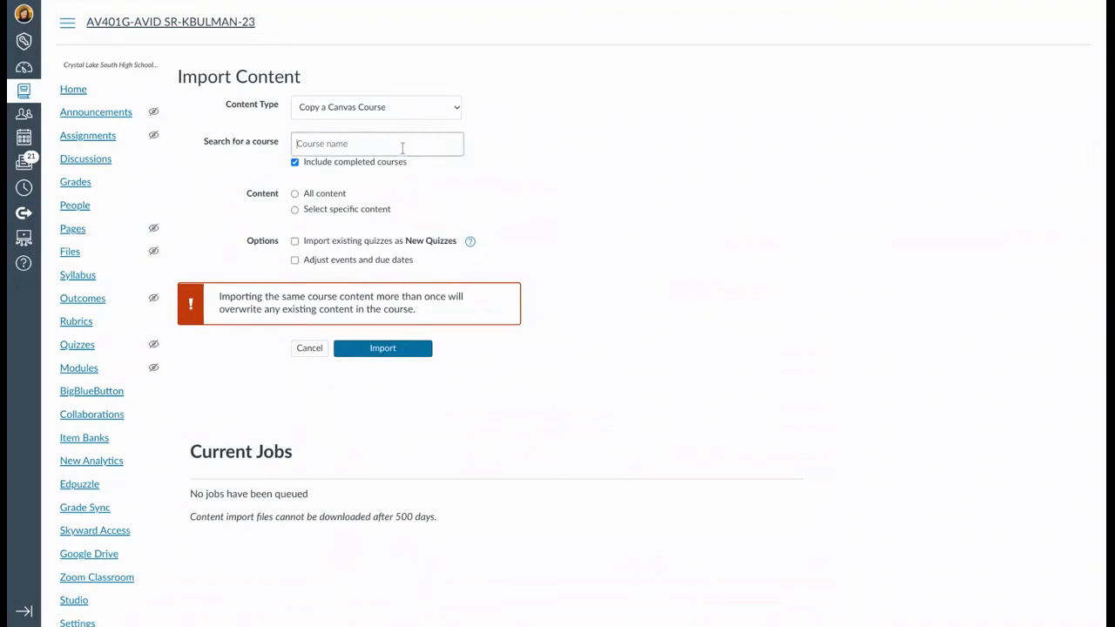
text(bulman)
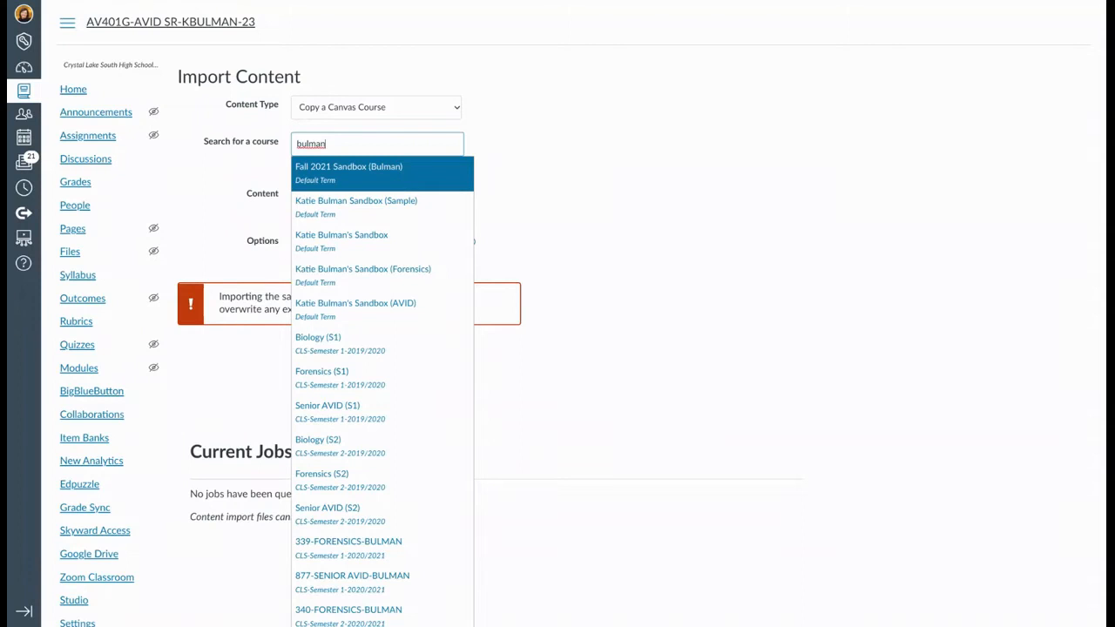
scroll(357, 478, down, 3)
click(351, 471)
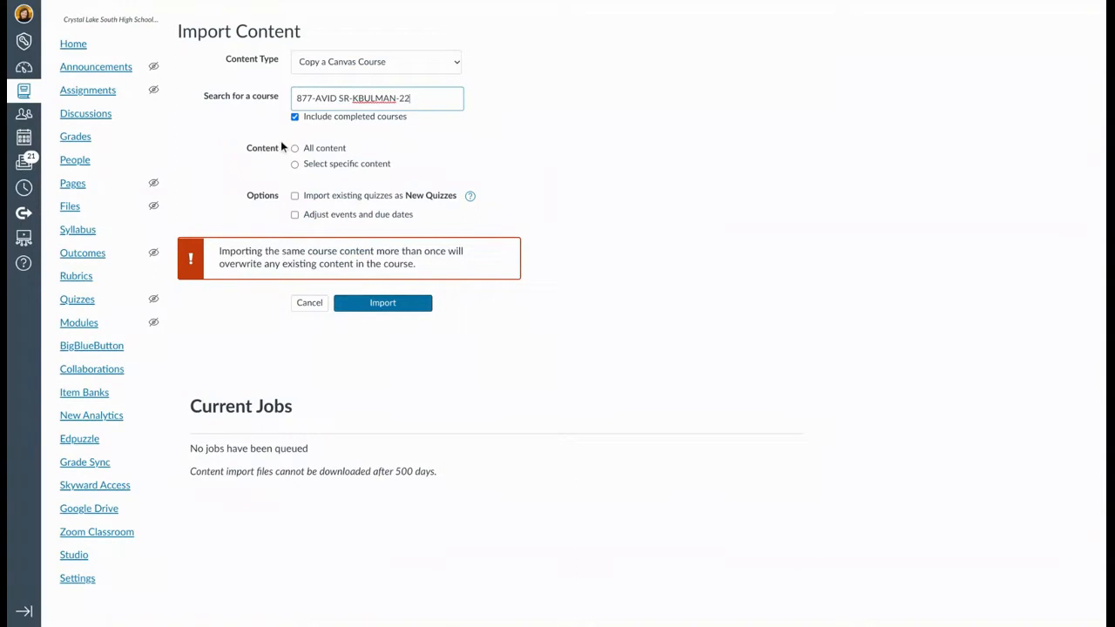
Step: Import only specific content, adjust events and due dates by removing dates, and start the import
click(296, 165)
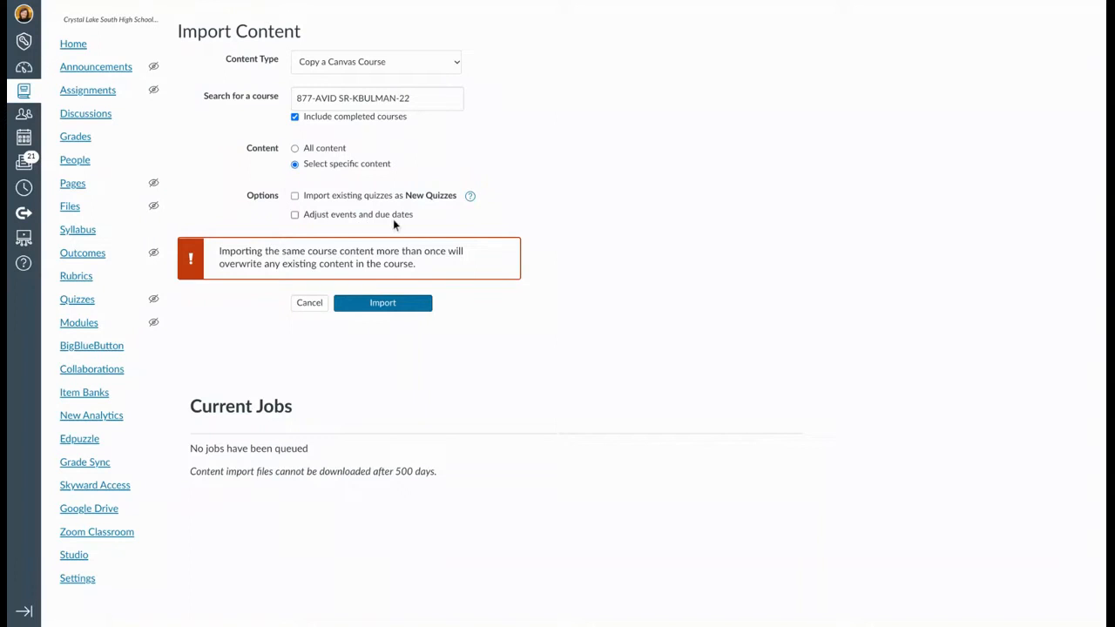
click(296, 215)
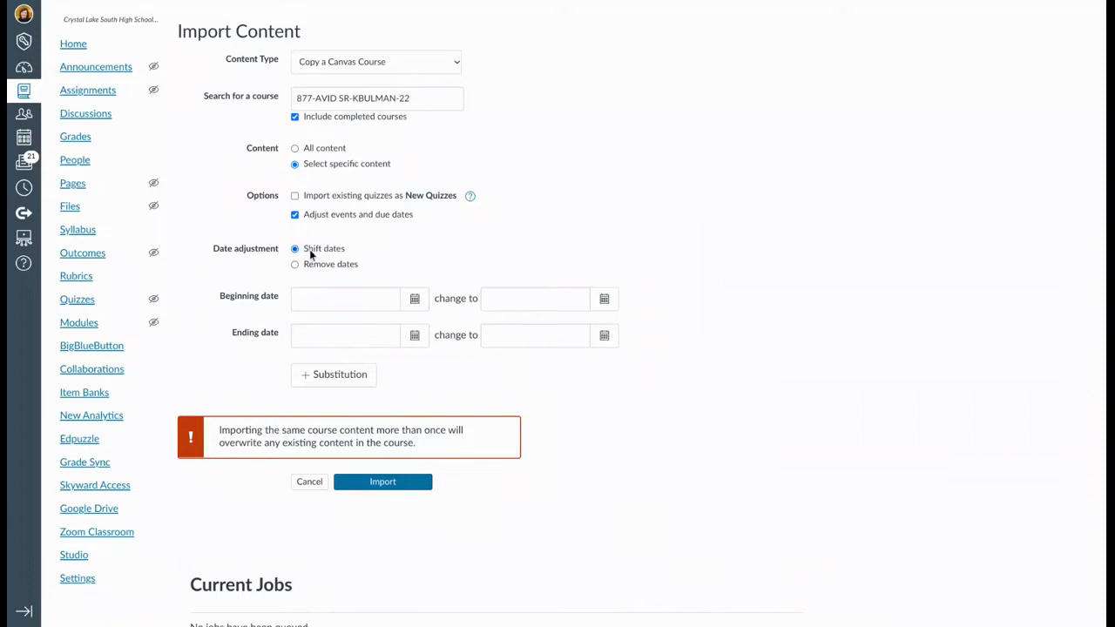
click(296, 268)
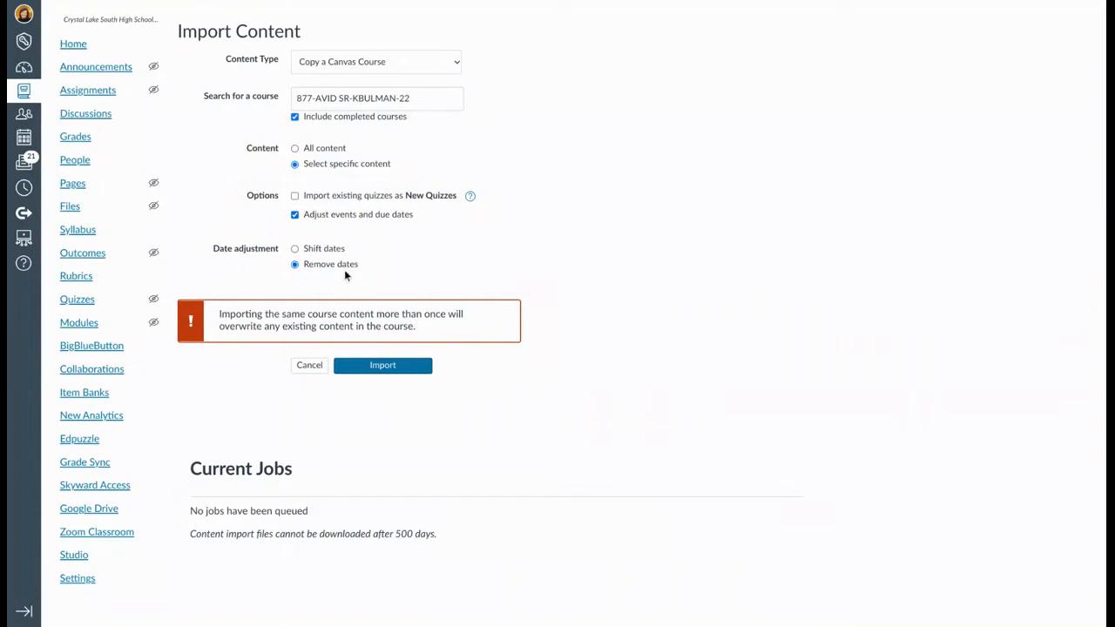
click(397, 370)
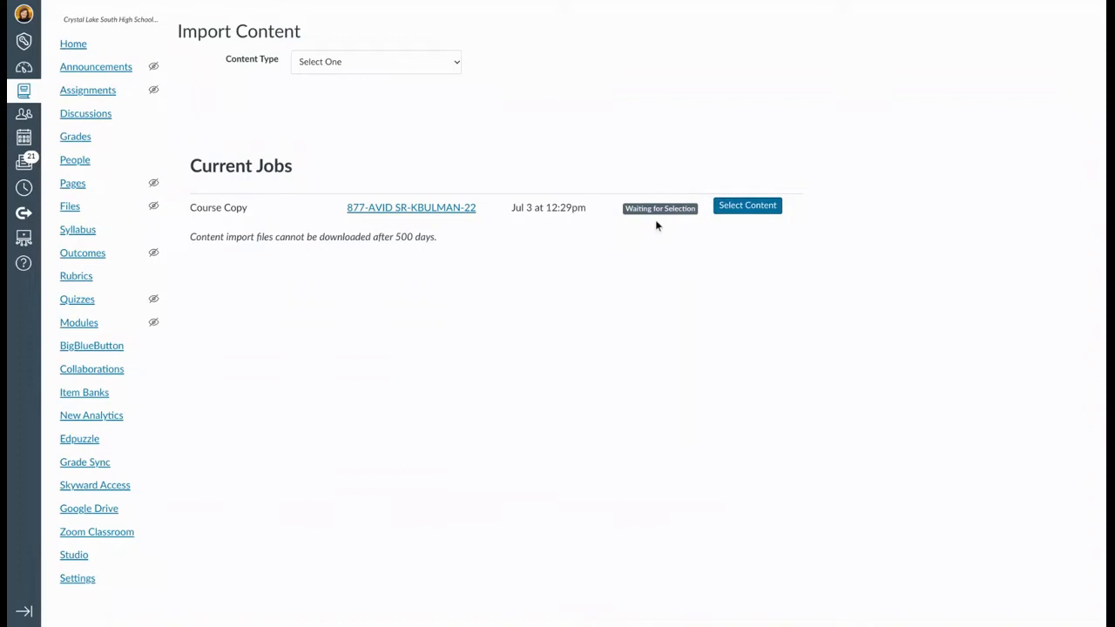
Step: Open the content selection for the queued course copy and include all modules, checking the individual module list
click(733, 213)
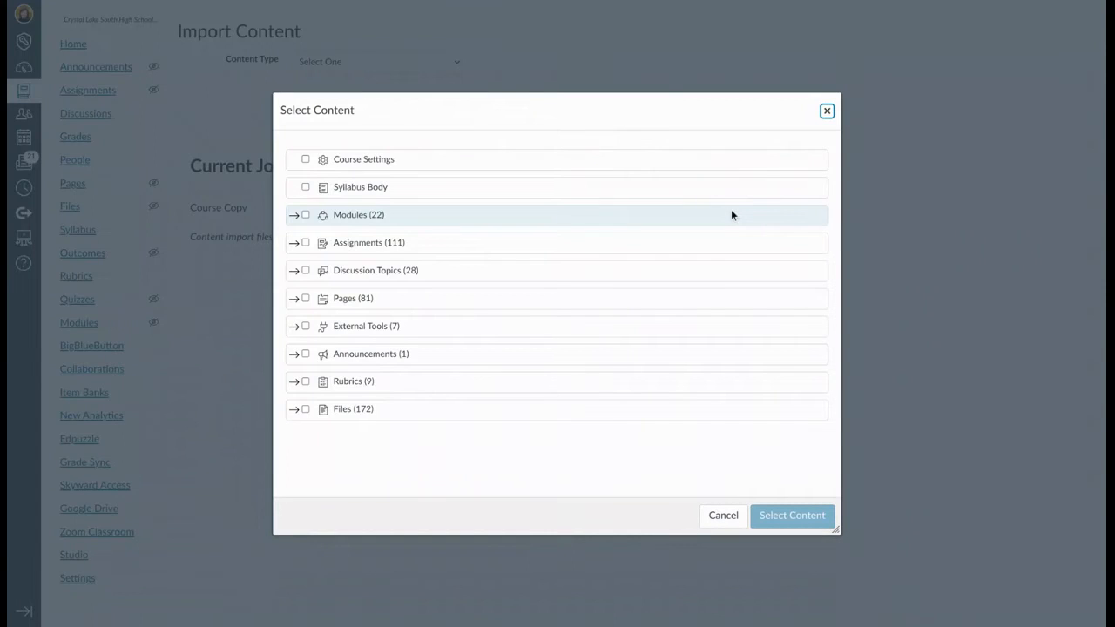
click(305, 216)
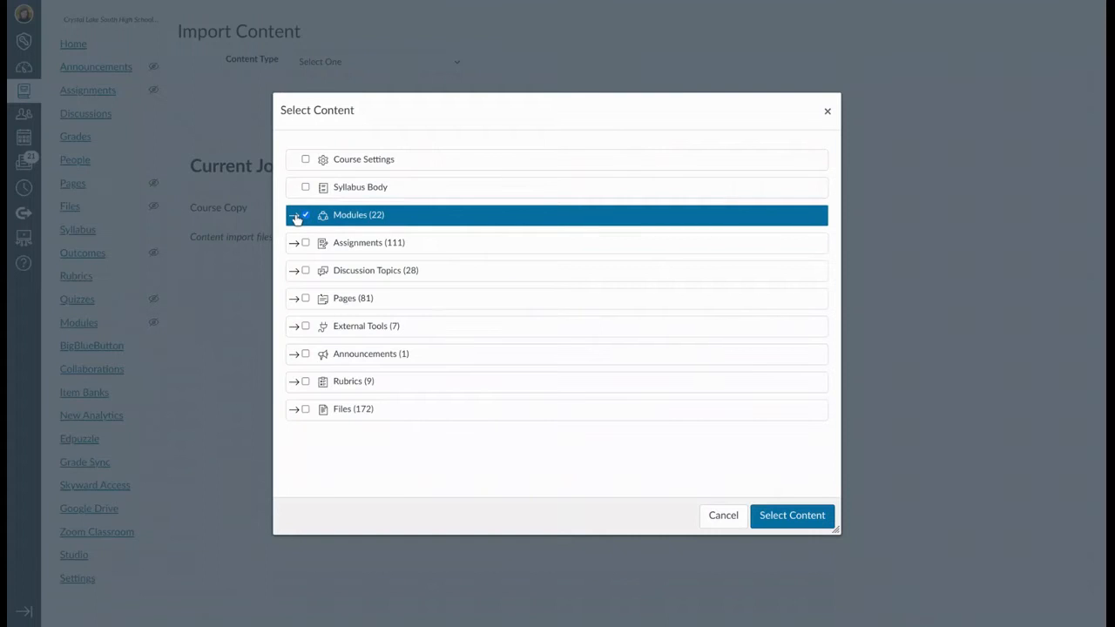
click(294, 216)
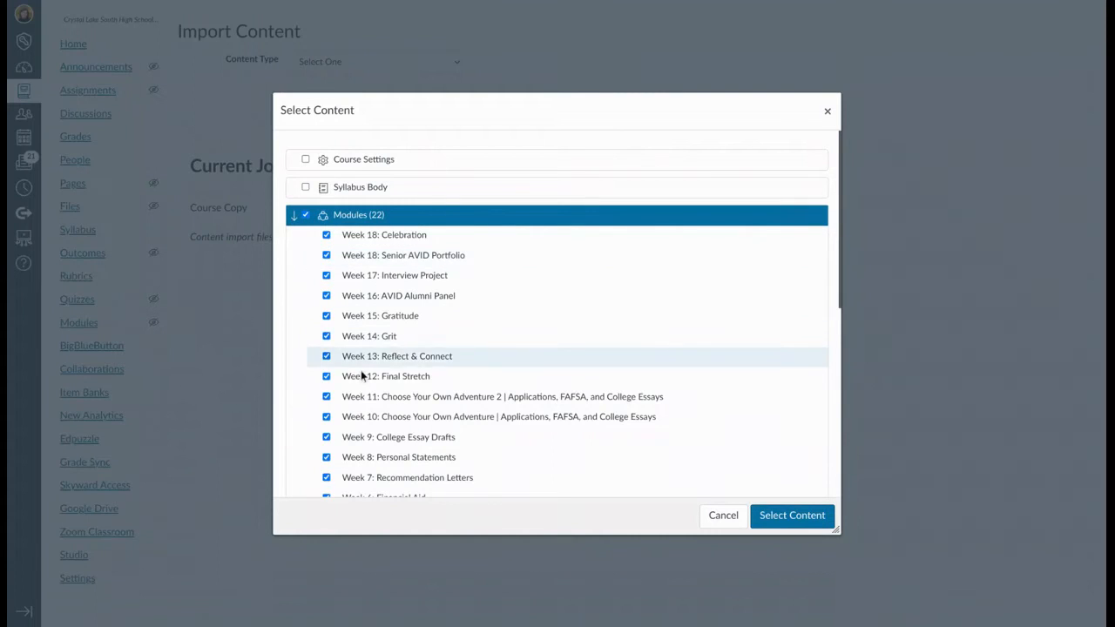
scroll(362, 371, down, 5)
scroll(362, 381, up, 10)
click(294, 216)
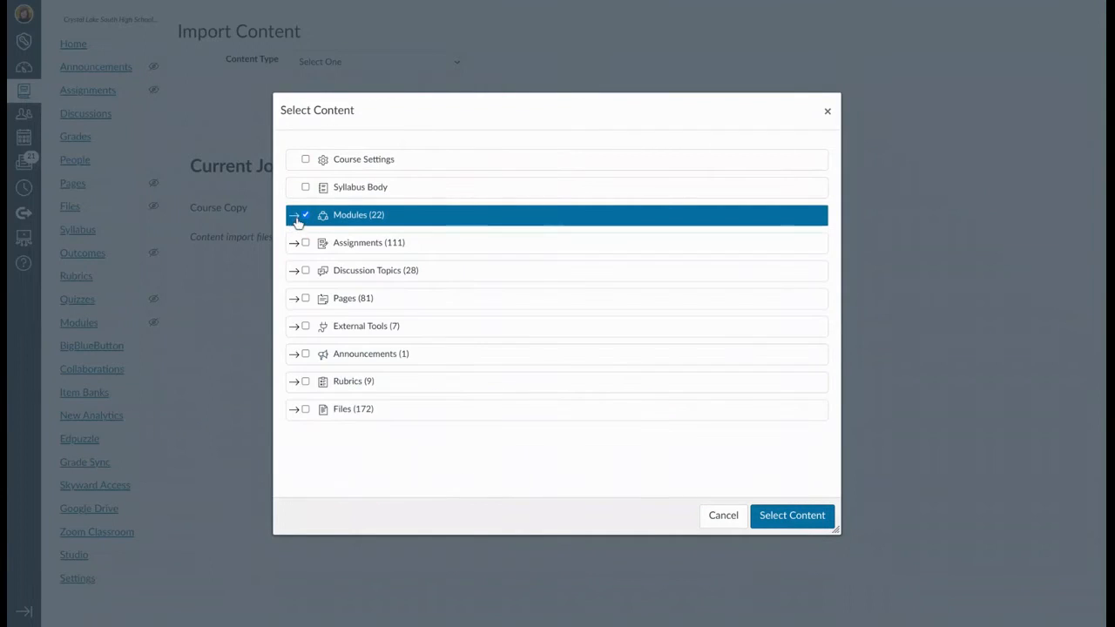
Step: Look through the Summative Assessment assignments, include all assignments in the course copy, and collapse the list
click(297, 246)
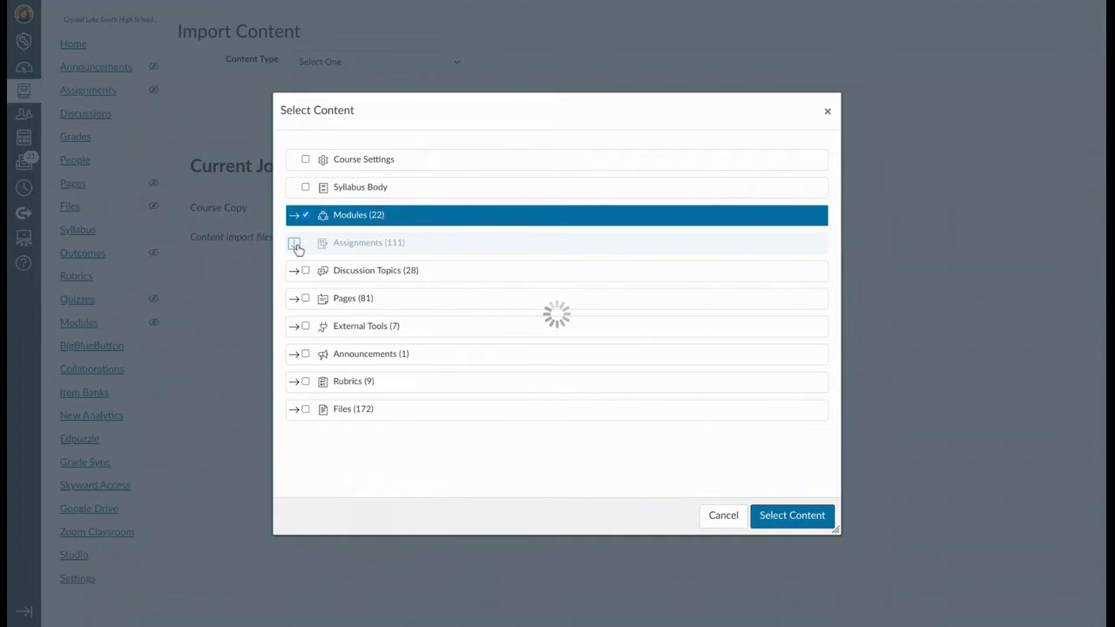
click(315, 267)
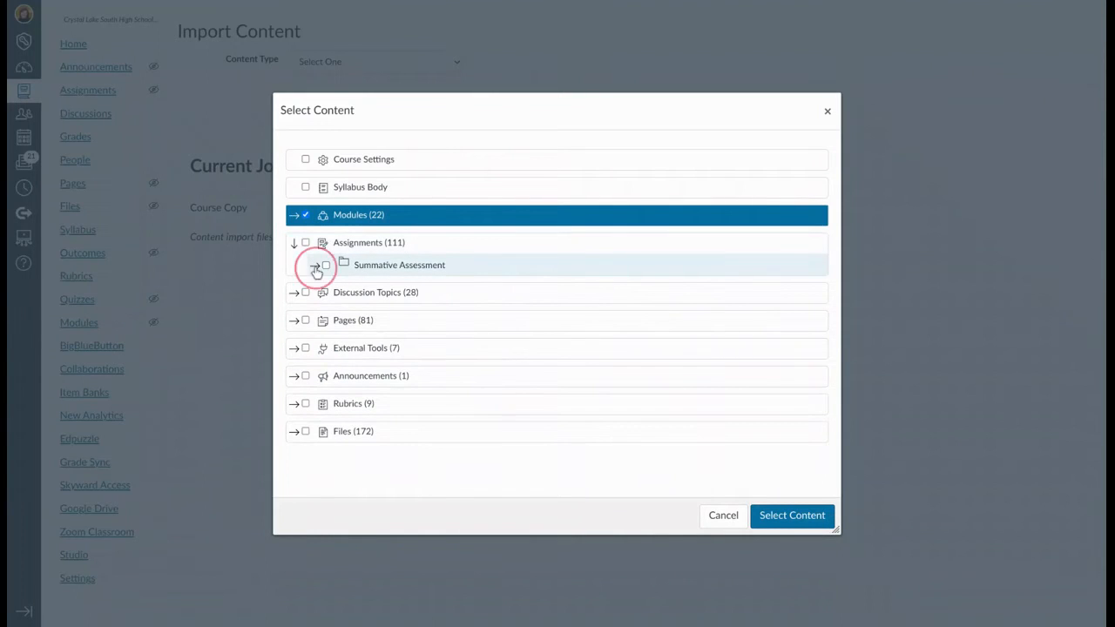
scroll(488, 323, down, 6)
scroll(434, 296, down, 4)
scroll(434, 297, up, 5)
scroll(434, 296, up, 4)
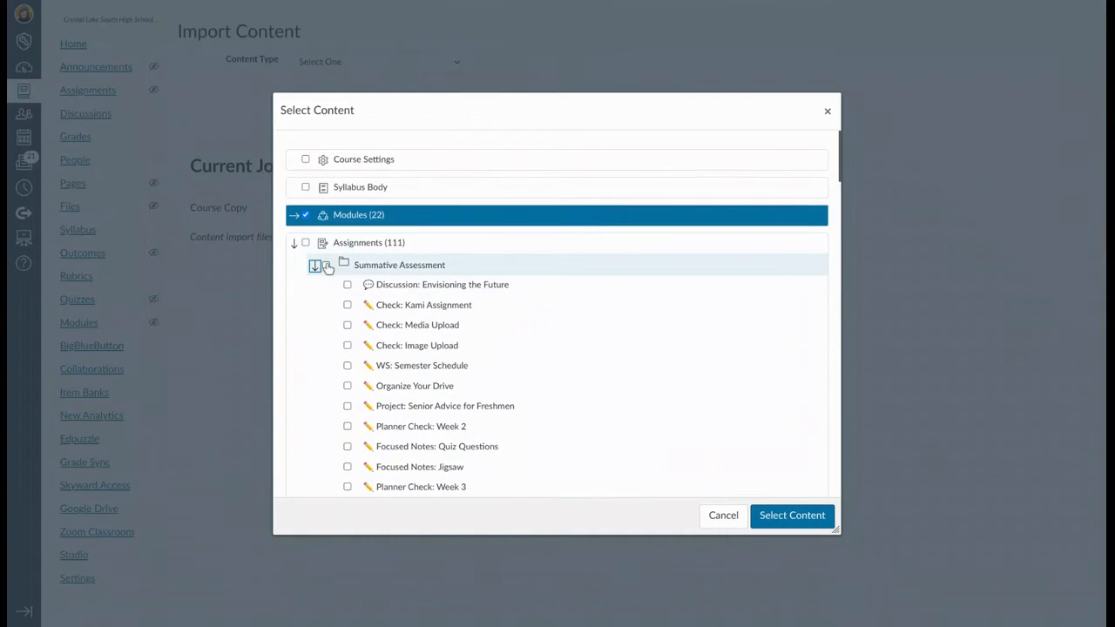
click(305, 243)
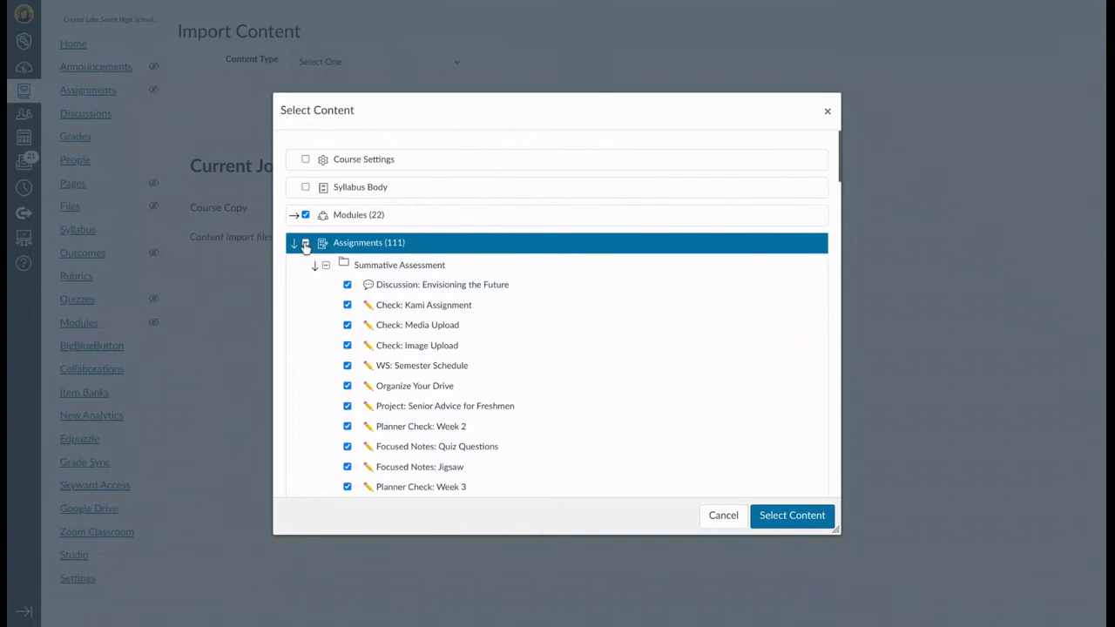
click(294, 243)
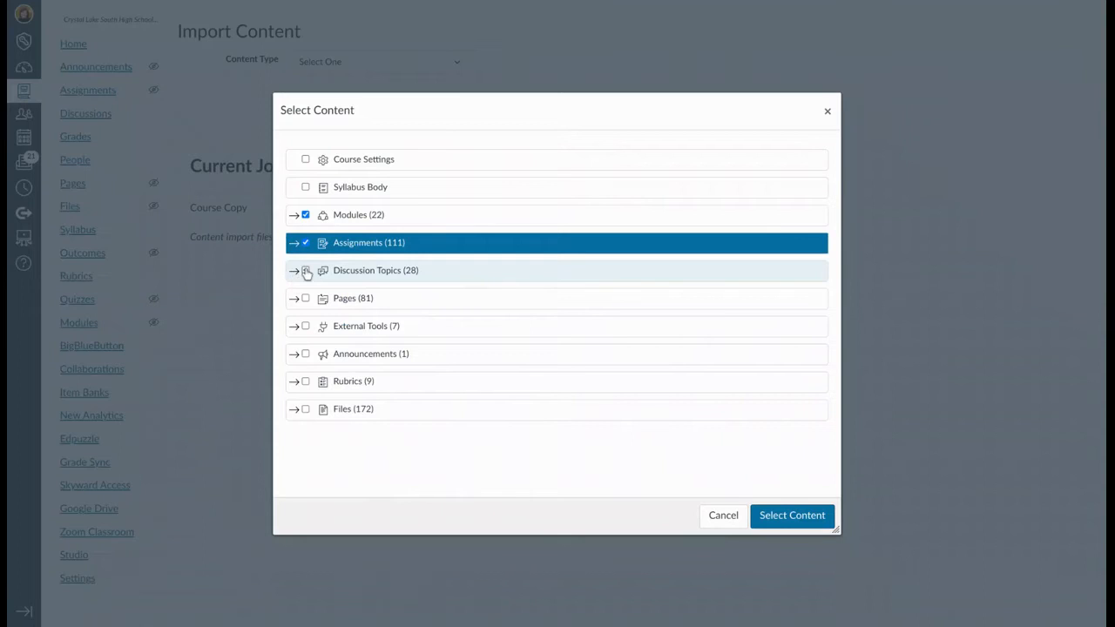
Step: Include all discussion topics, pages, rubrics and files in the course copy
click(306, 271)
click(305, 299)
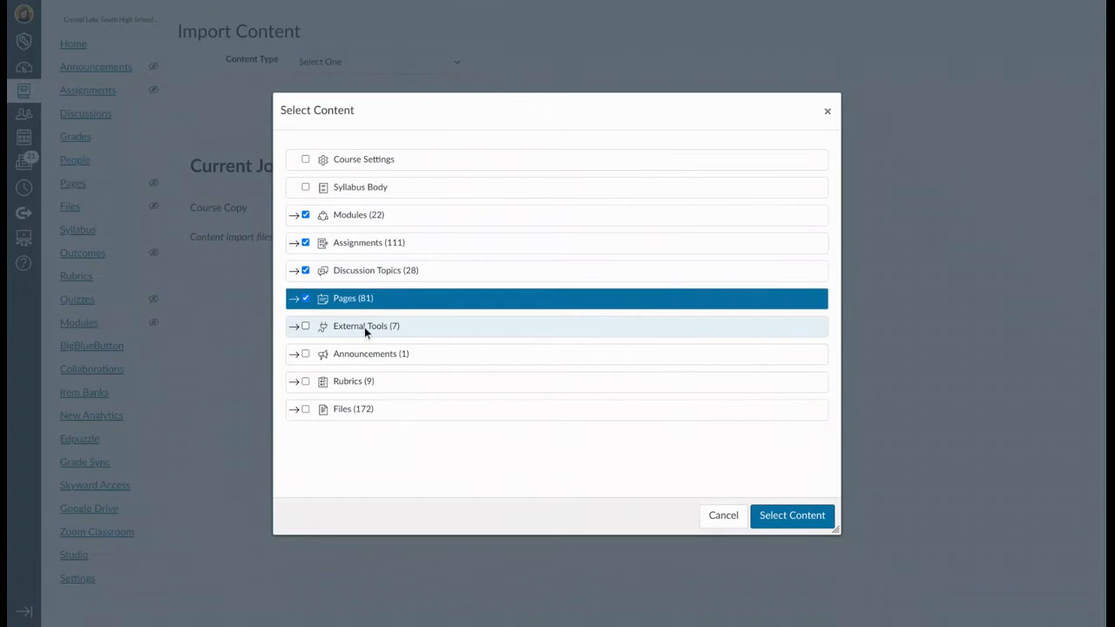
click(305, 384)
click(305, 410)
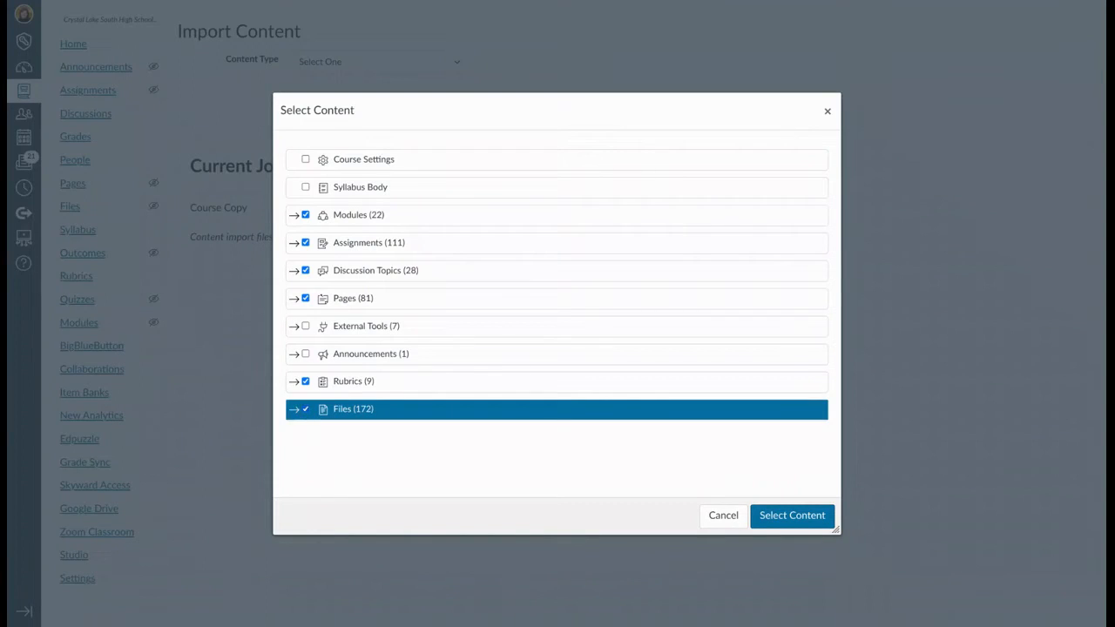
Step: Check the announcements list without selecting it, include Course Settings, and submit the content selection
click(295, 355)
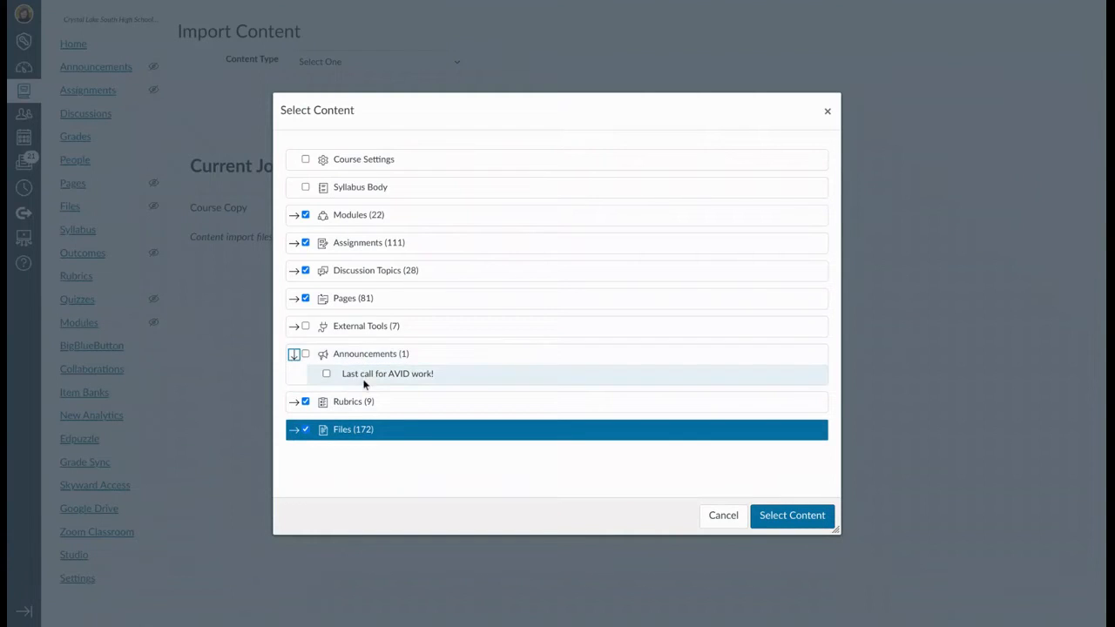
click(295, 354)
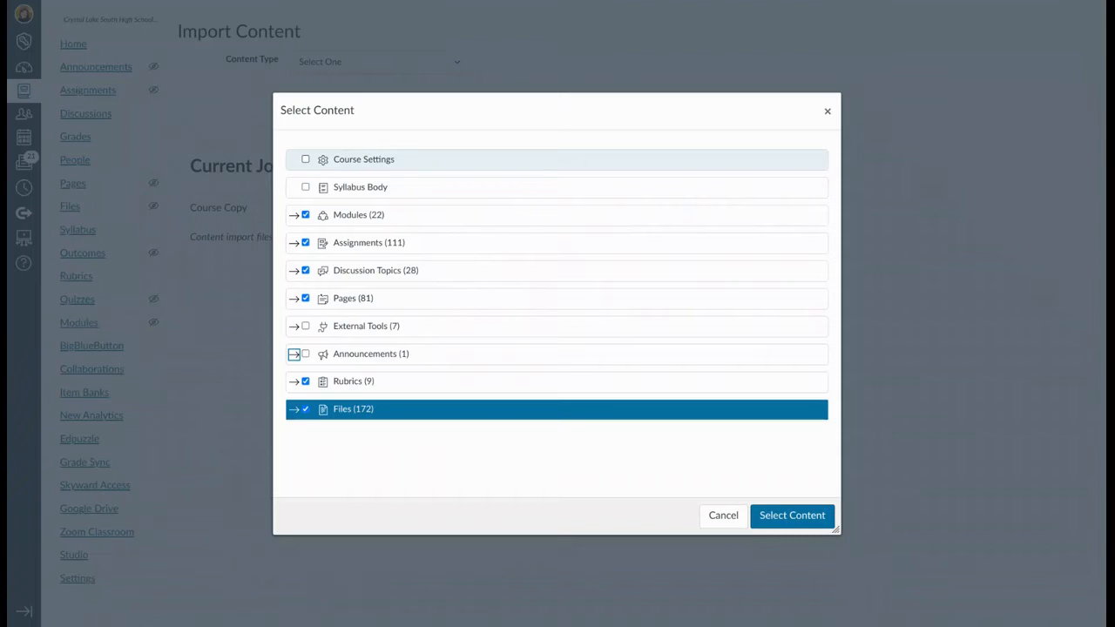
click(306, 160)
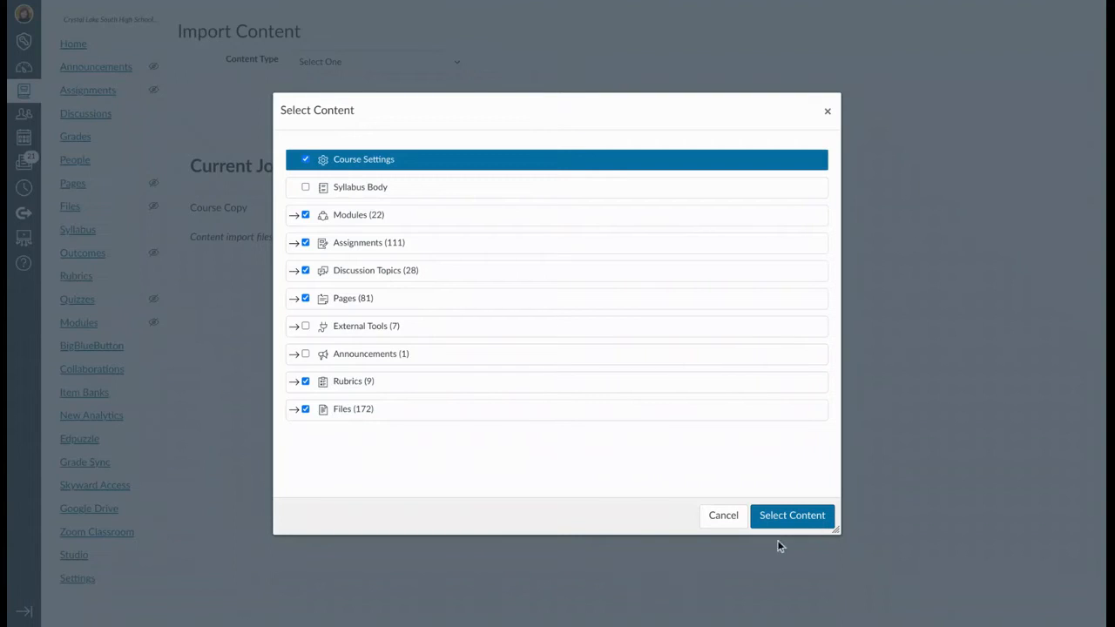
click(806, 515)
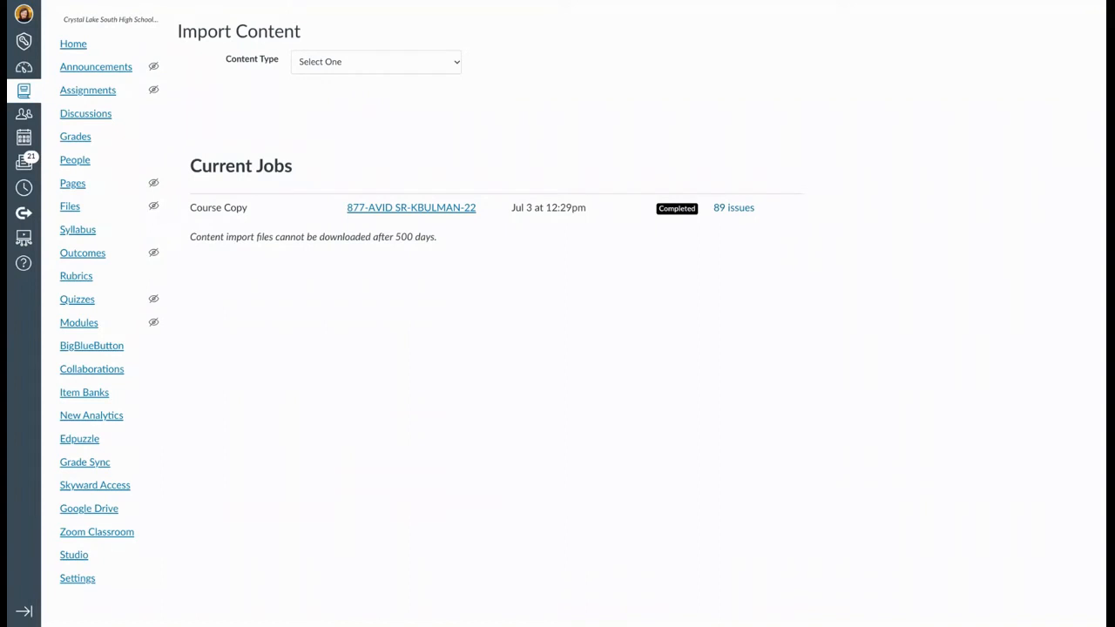
Step: Review the issues reported for the completed course copy and hide the list again
click(734, 208)
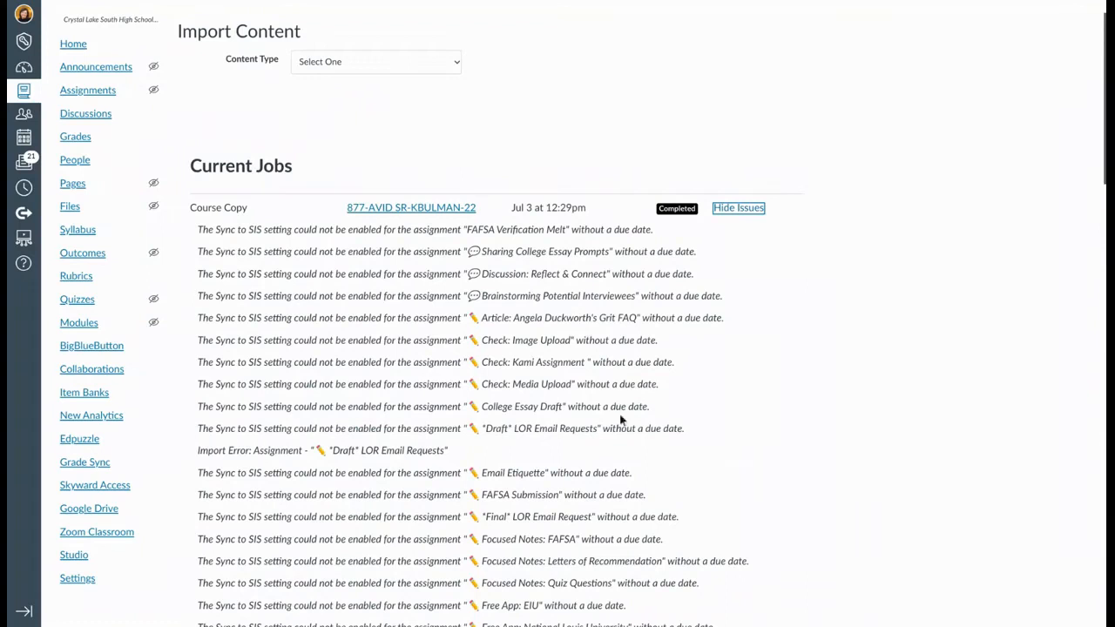
scroll(617, 262, down, 4)
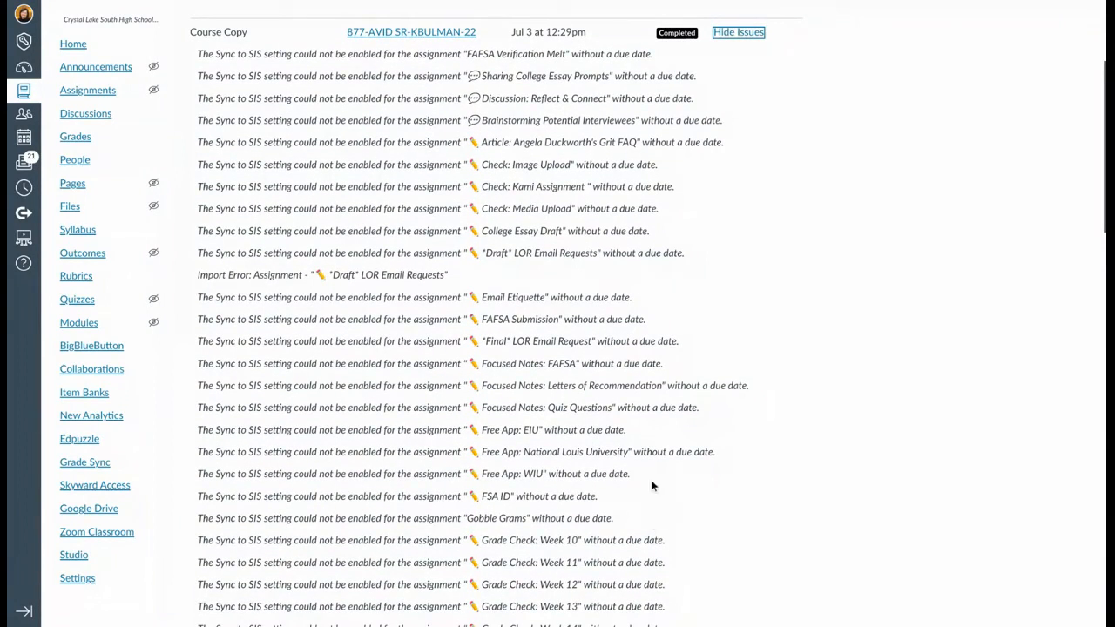
scroll(652, 452, up, 3)
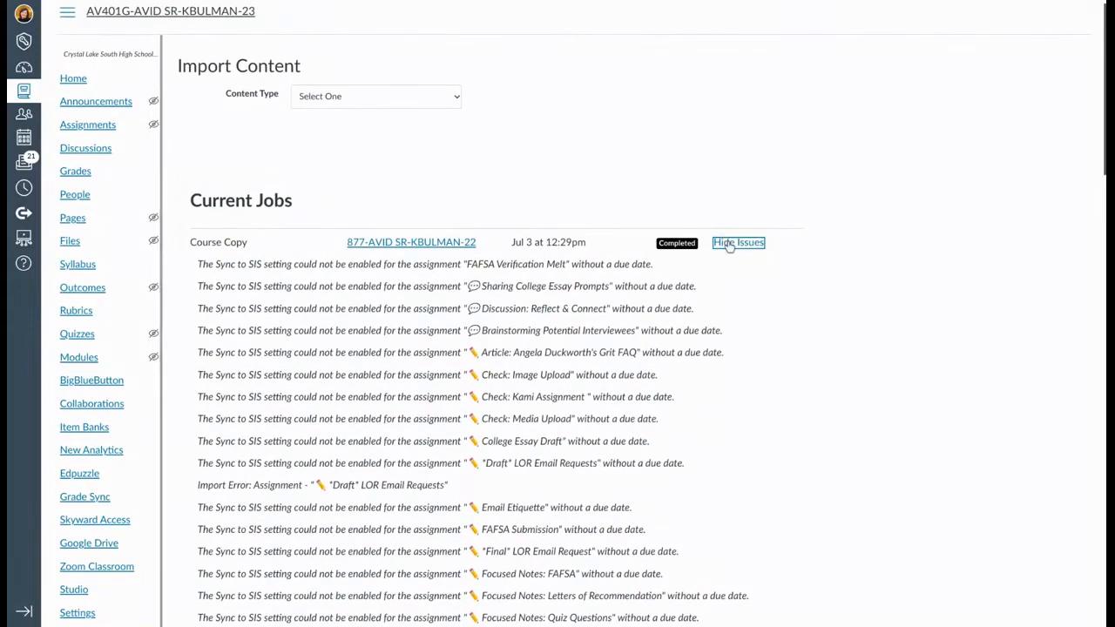
click(732, 243)
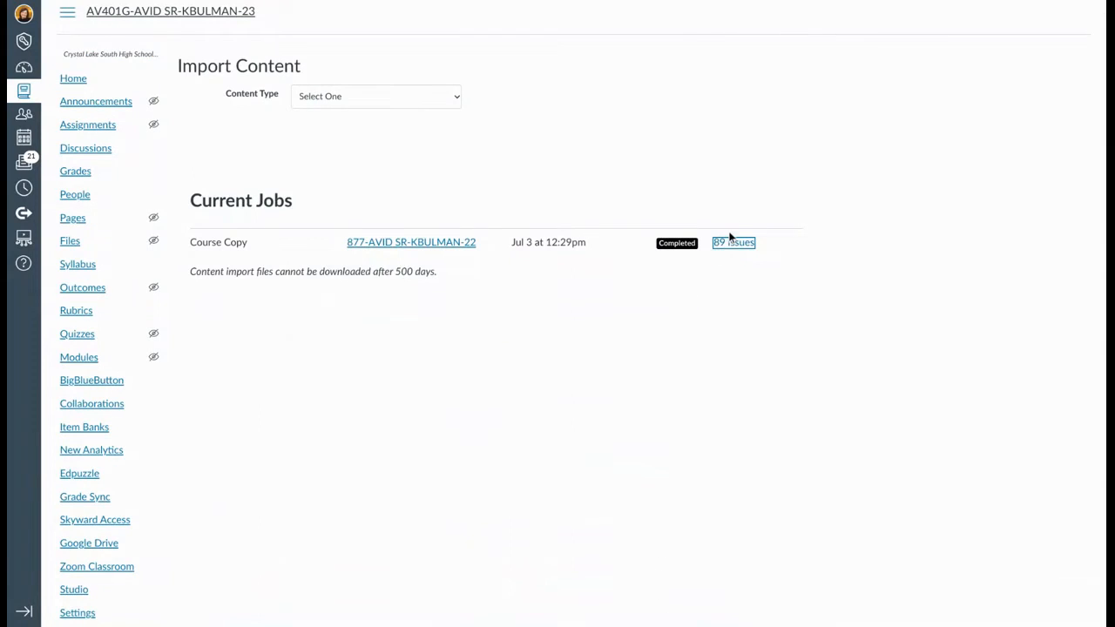
scroll(730, 237, down, 1)
scroll(730, 237, up, 2)
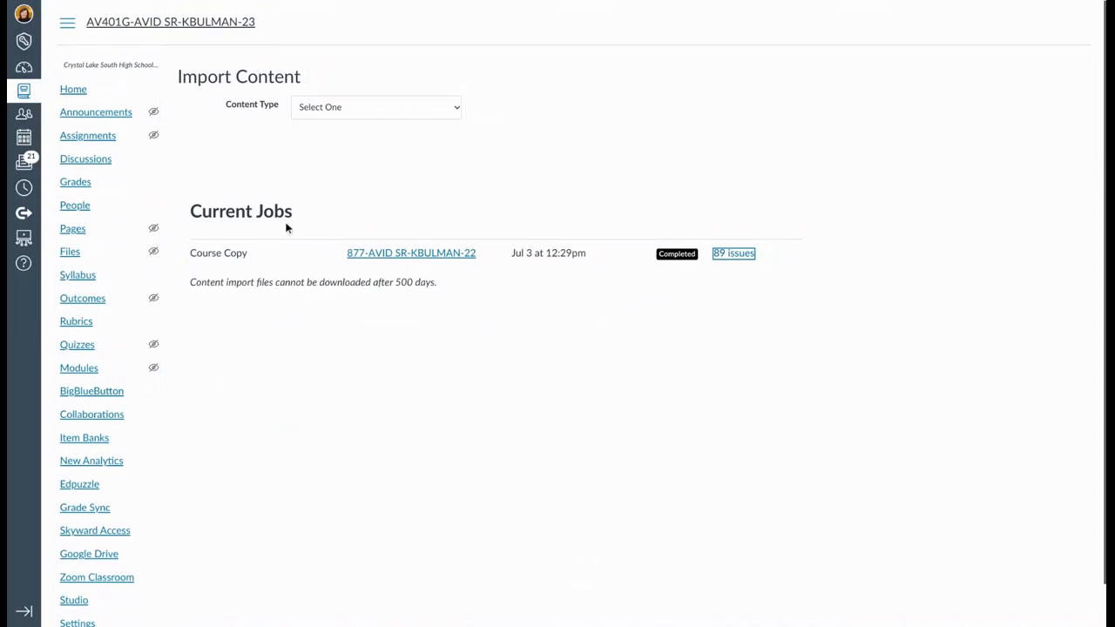
Step: Open the course home page and examine the imported front page and course navigation
click(78, 96)
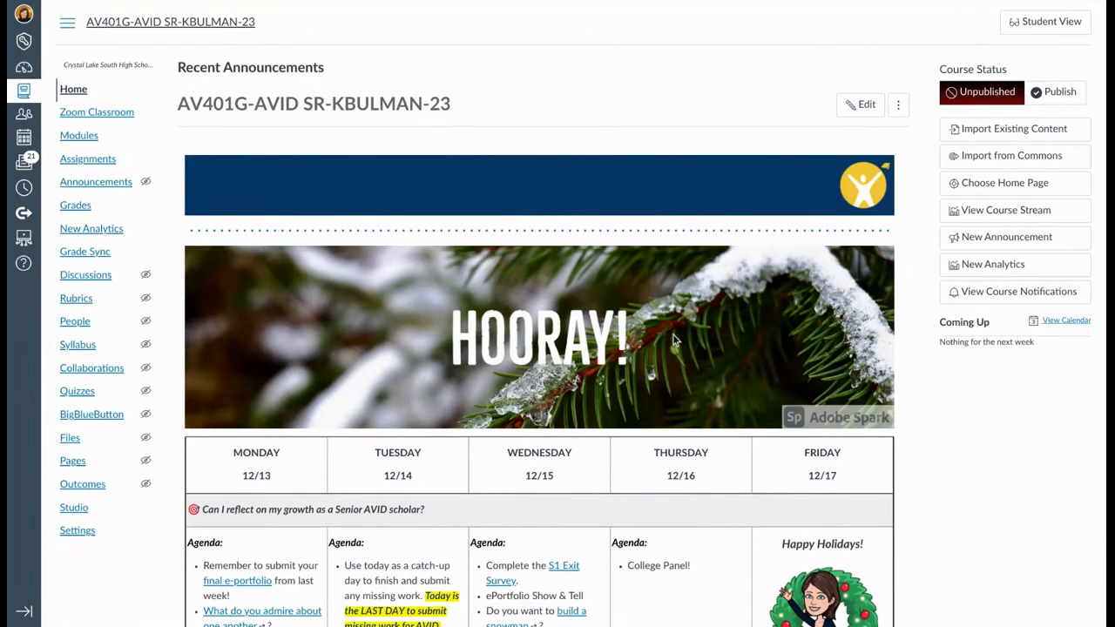
scroll(622, 444, down, 1)
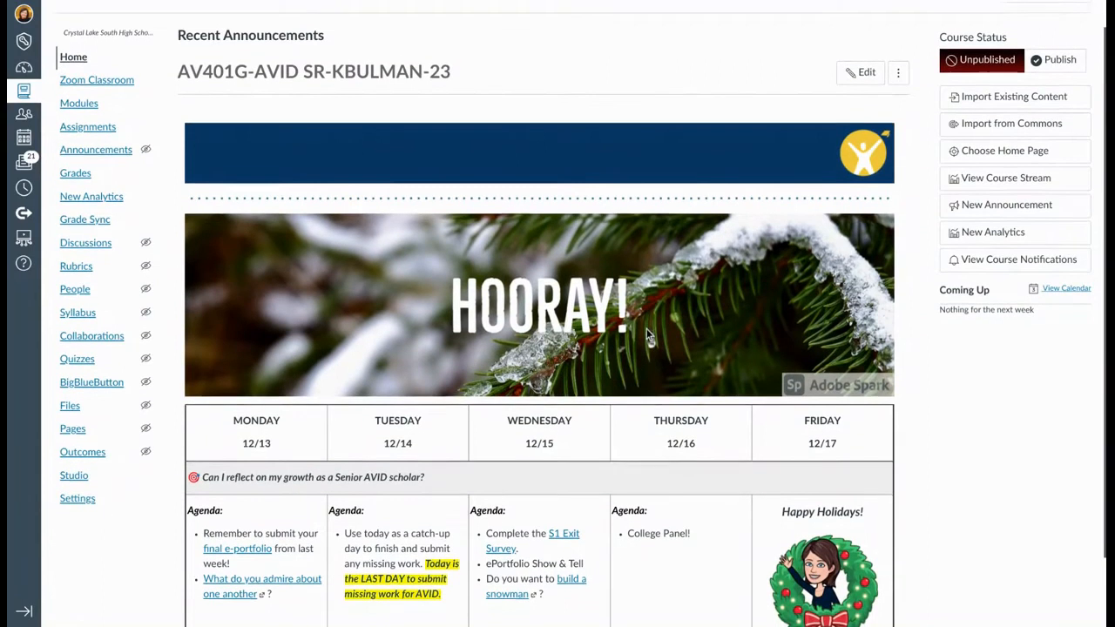
scroll(647, 329, up, 1)
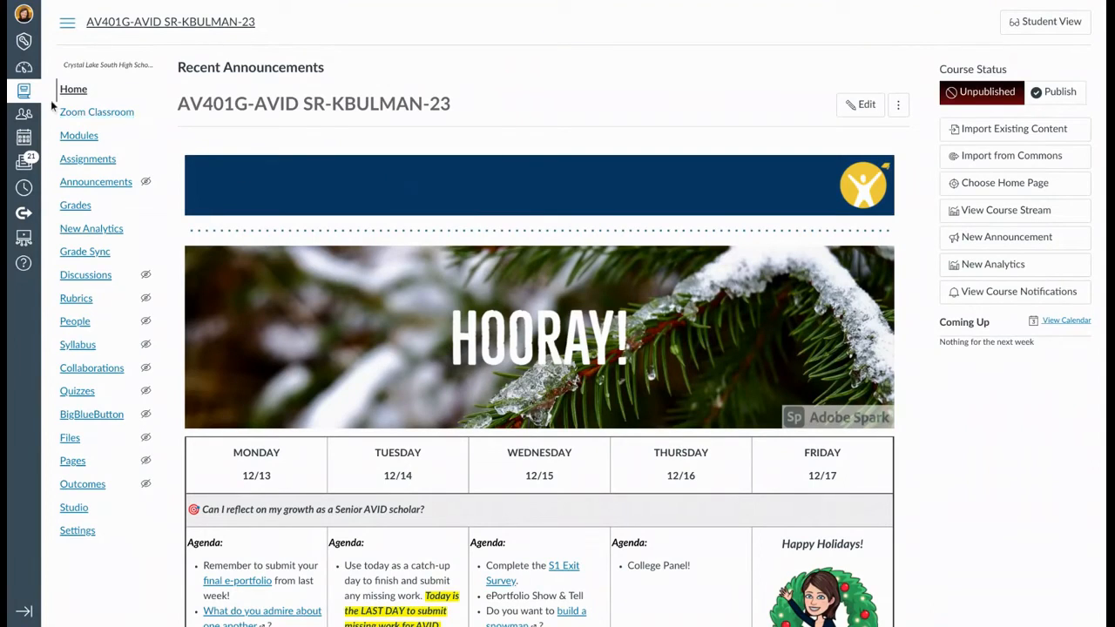
Step: Open the course's Modules page and collapse all modules
click(81, 139)
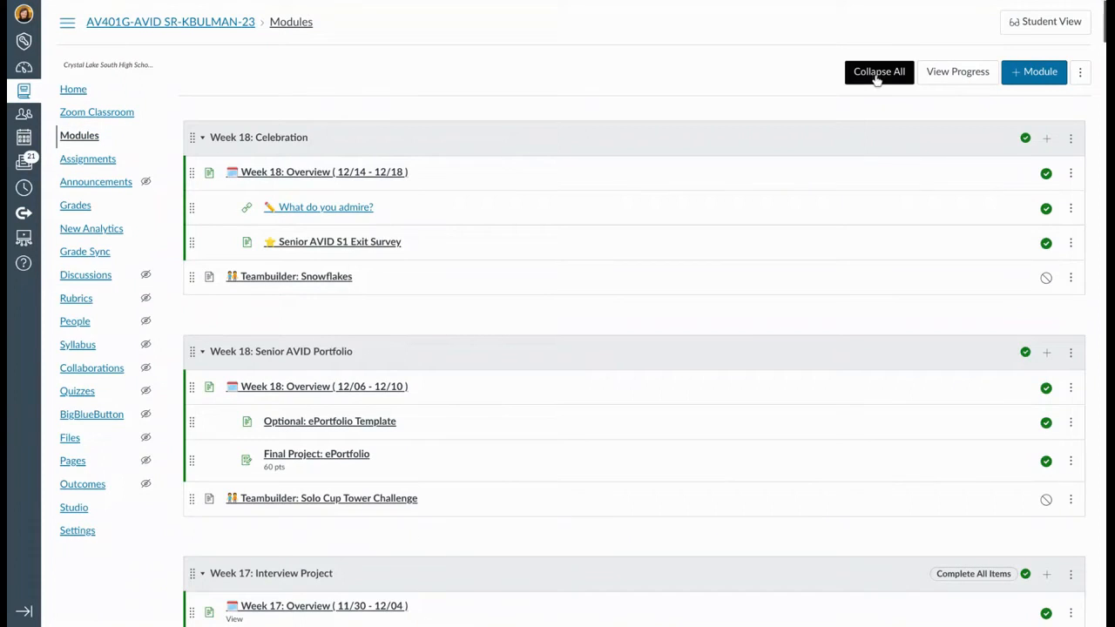
click(877, 77)
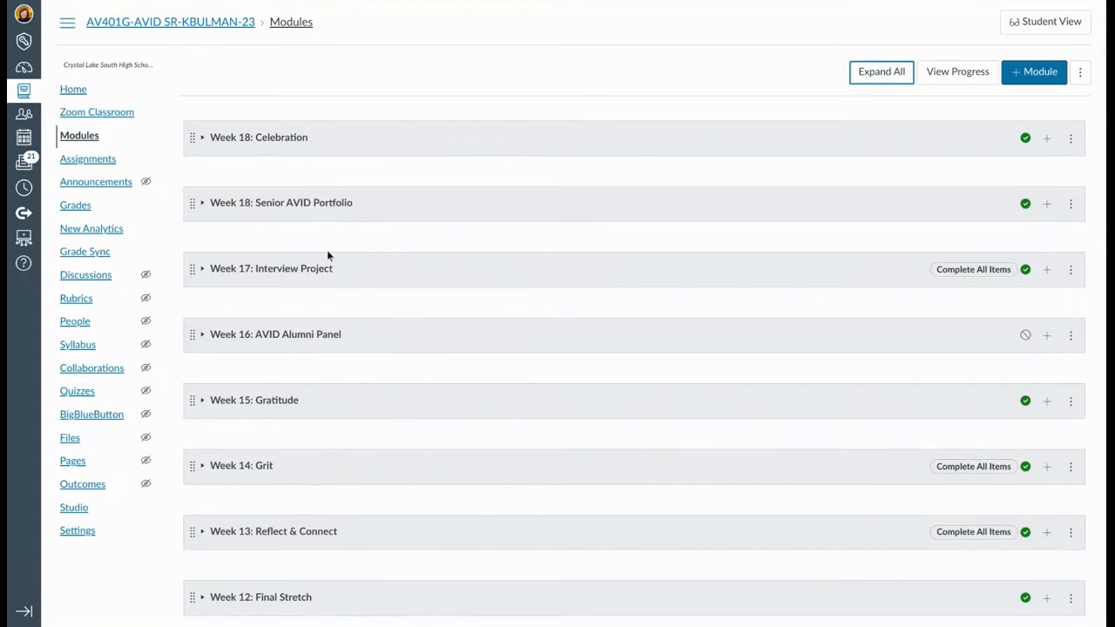
Step: Review the collapsed modules, then open the course settings and check the options for changing the course image
scroll(343, 244, down, 6)
scroll(343, 242, up, 6)
click(88, 538)
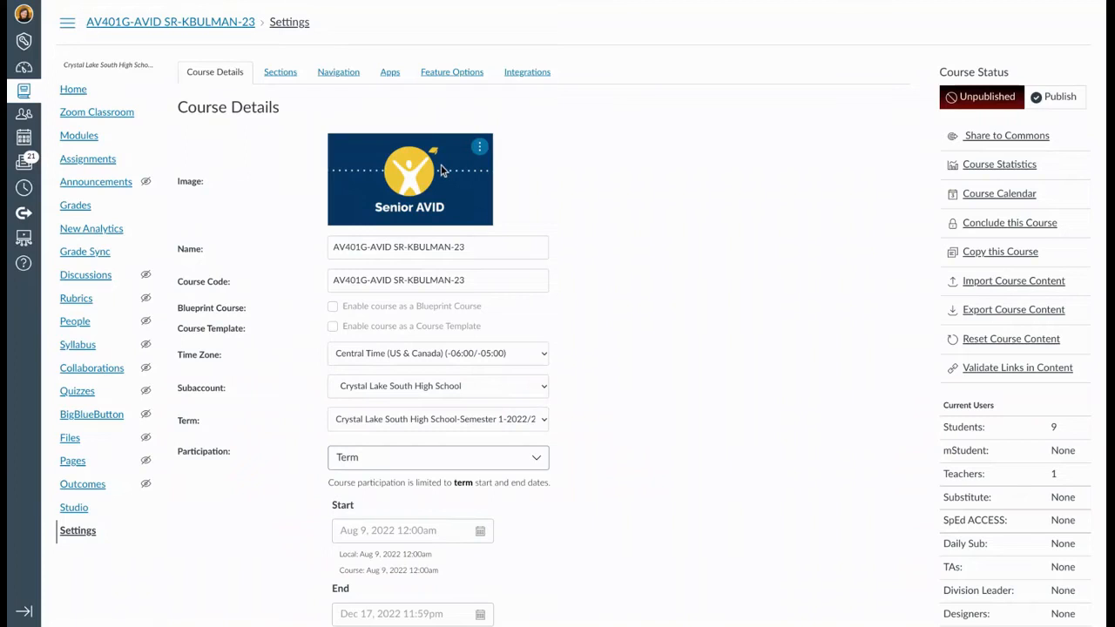
click(482, 147)
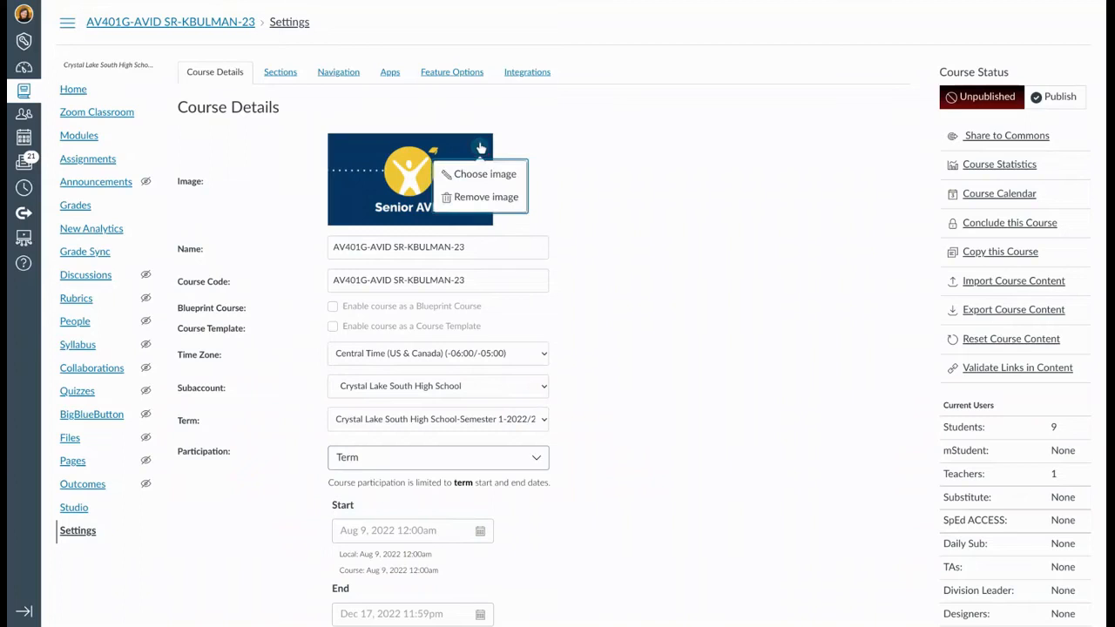
click(547, 141)
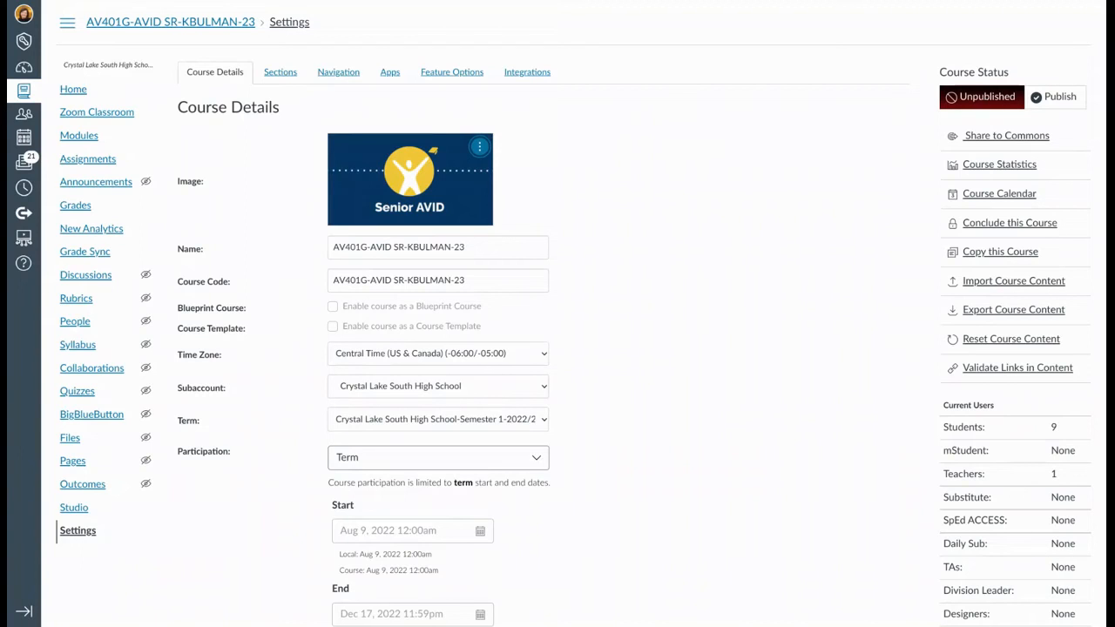
Step: Review the course navigation settings and try moving Studio to the items hidden from students
click(334, 77)
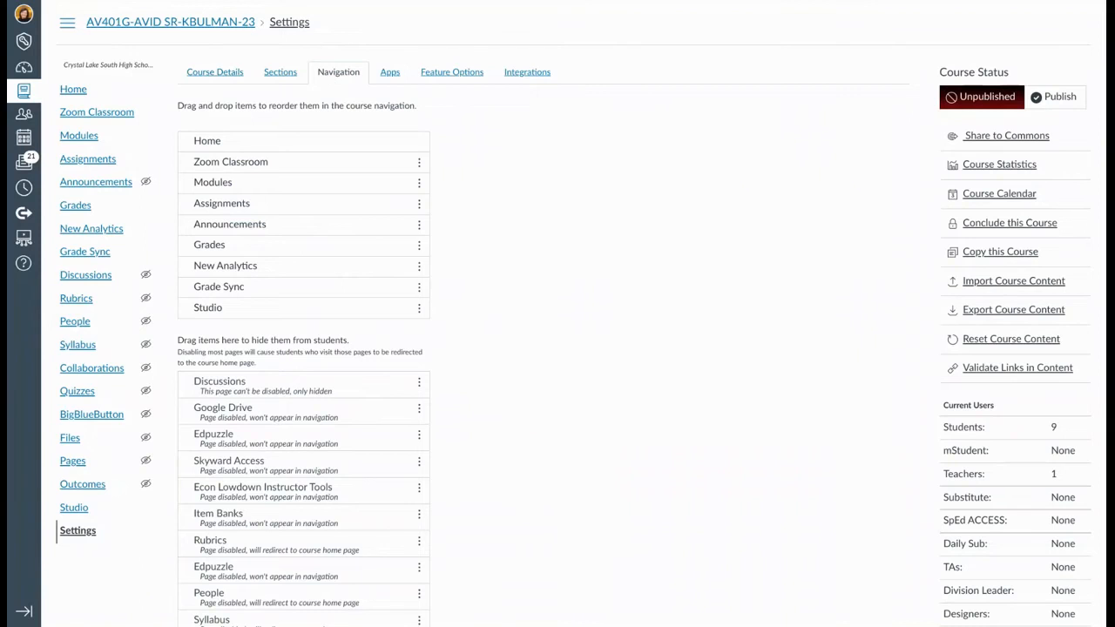
scroll(334, 136, down, 1)
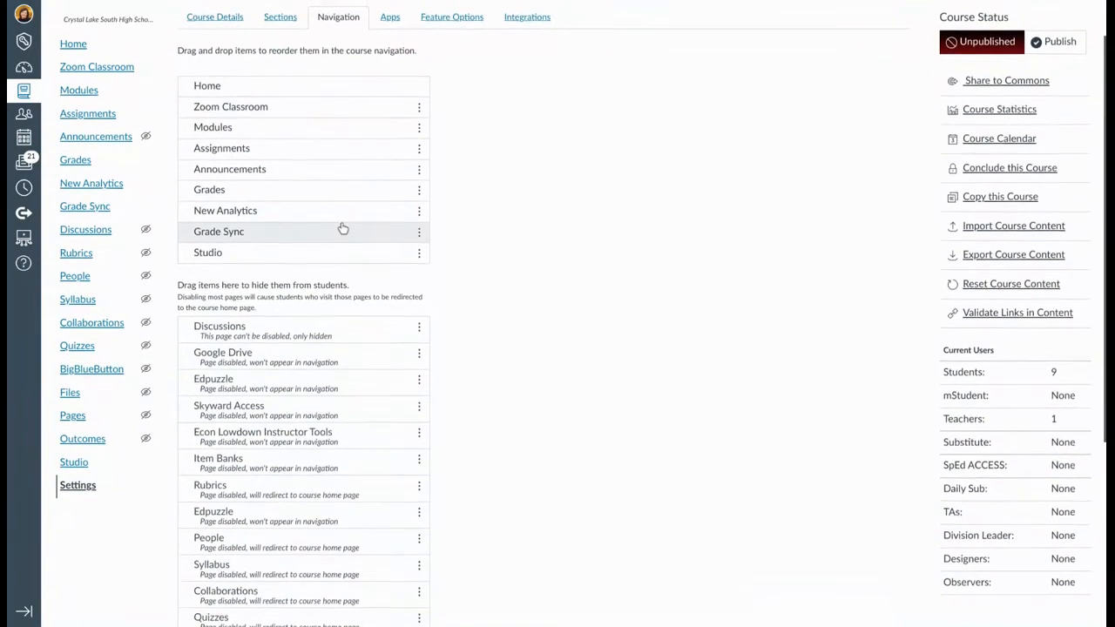
scroll(344, 227, up, 1)
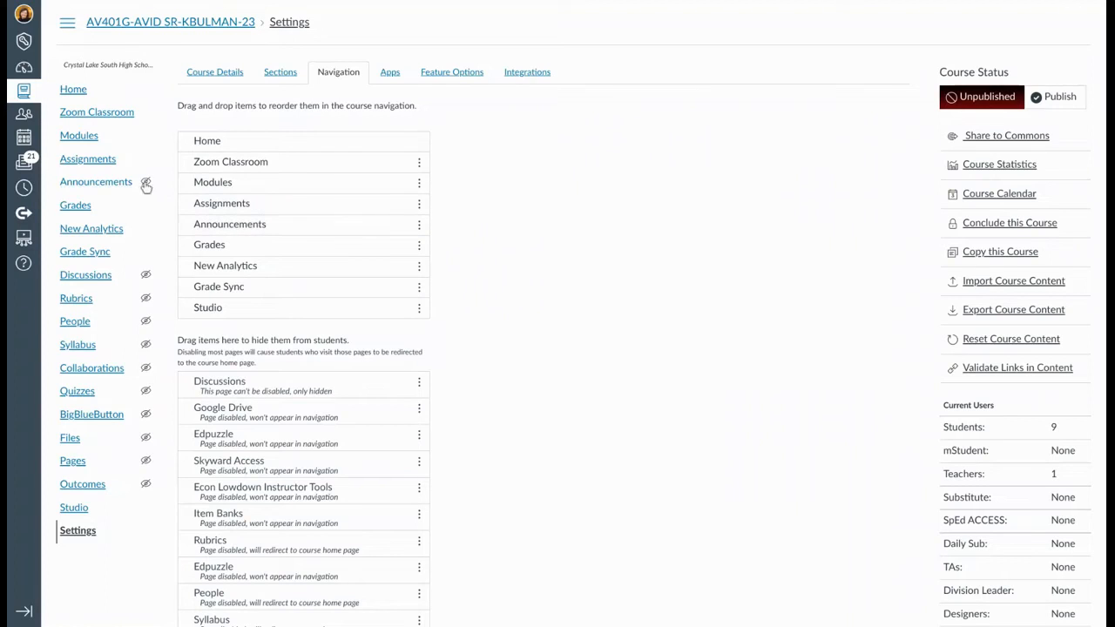
mouse_move(145, 194)
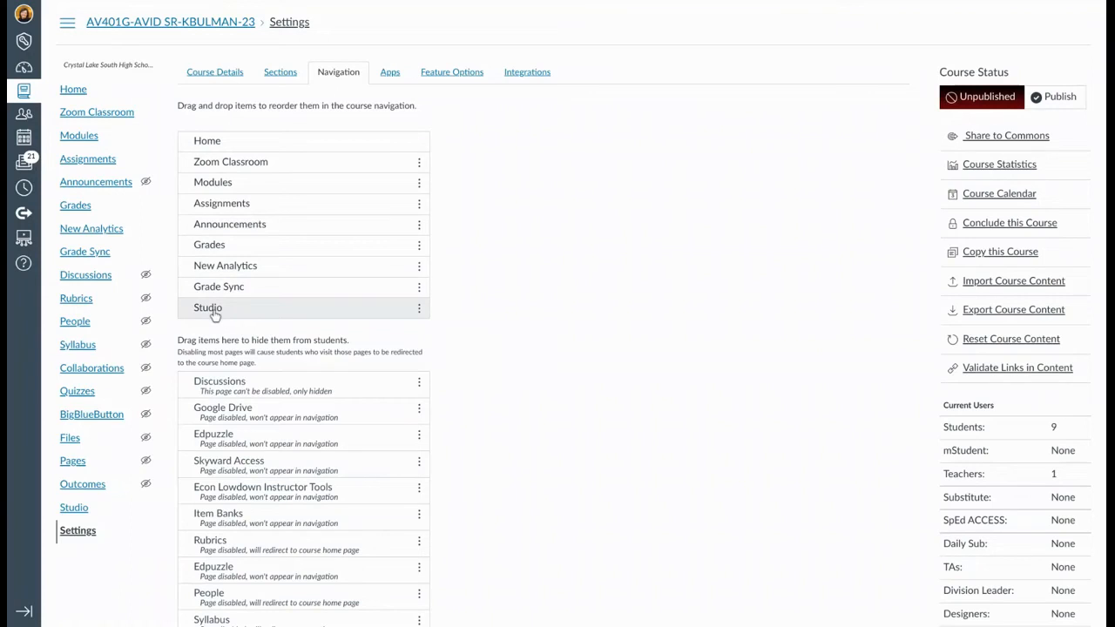
drag(241, 308, 249, 370)
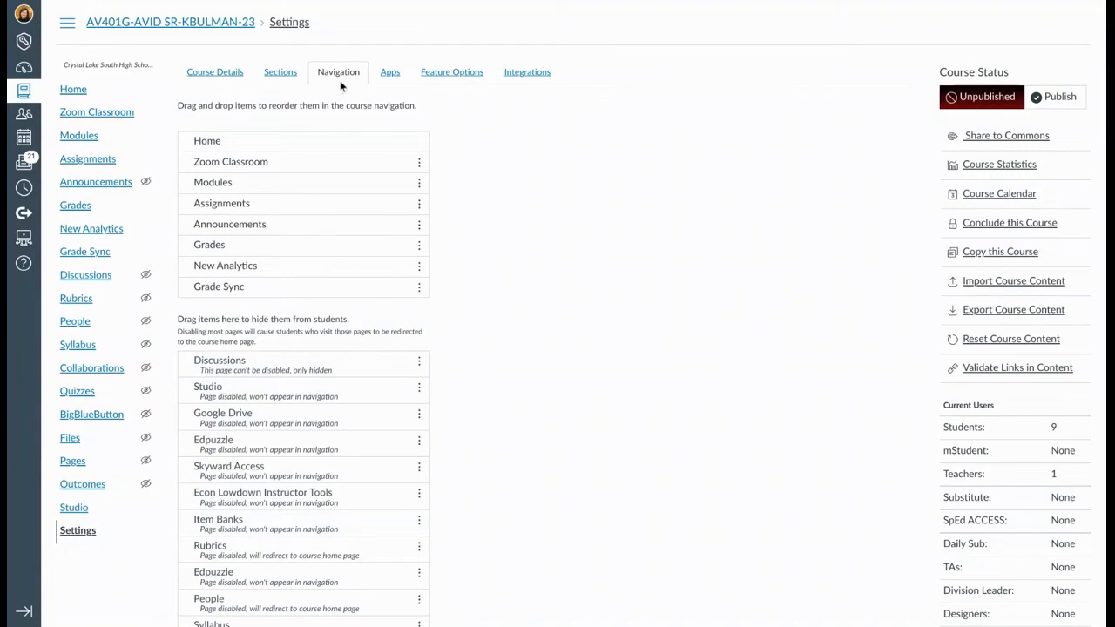
Step: Examine the course's feature options and which of them are enabled
click(451, 75)
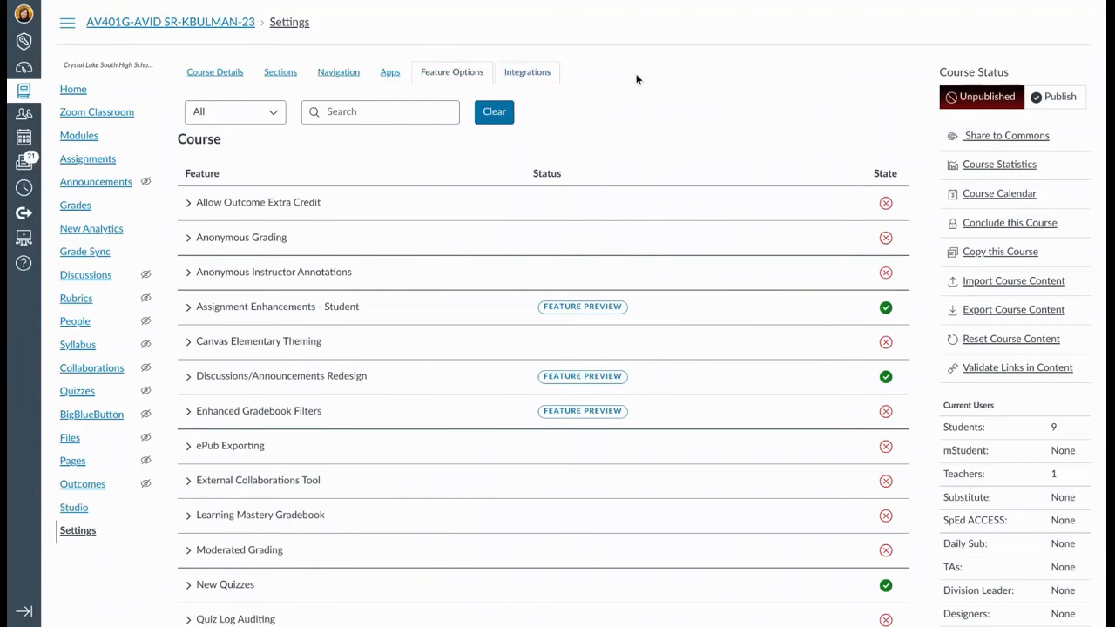
scroll(729, 112, down, 2)
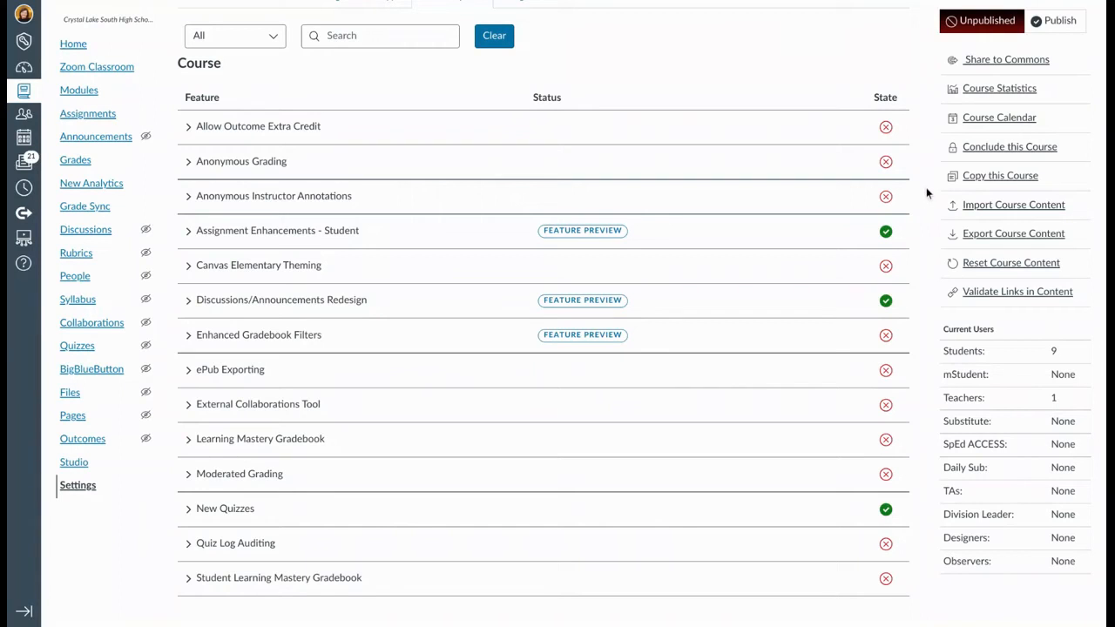
scroll(912, 187, up, 1)
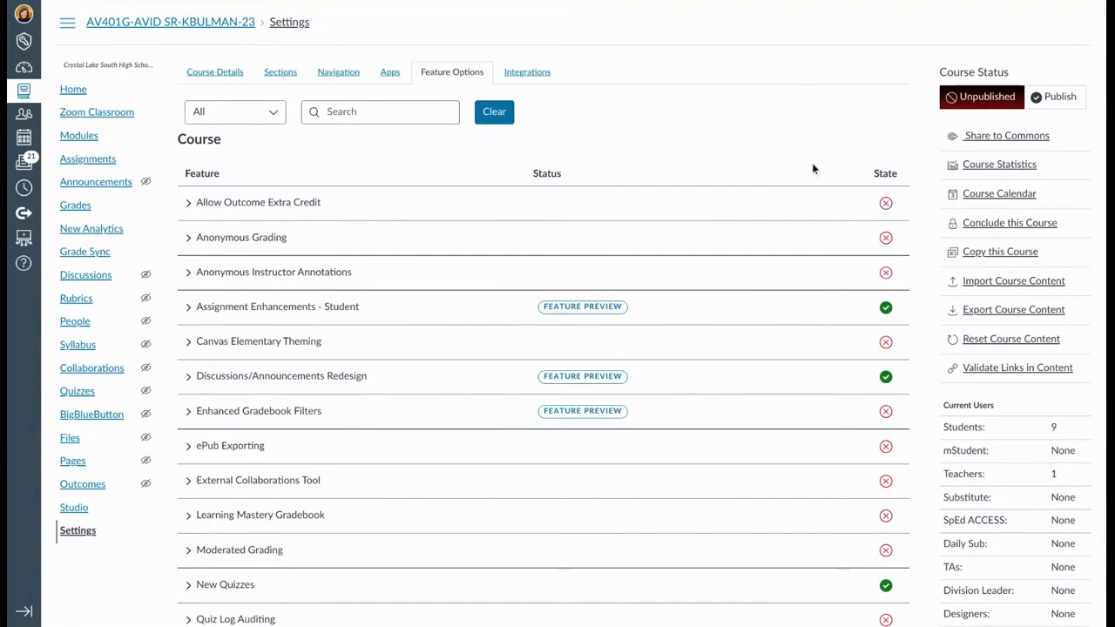
Step: Open the course gradebook, look through the imported assignment columns, and move the Total column to the front
click(80, 211)
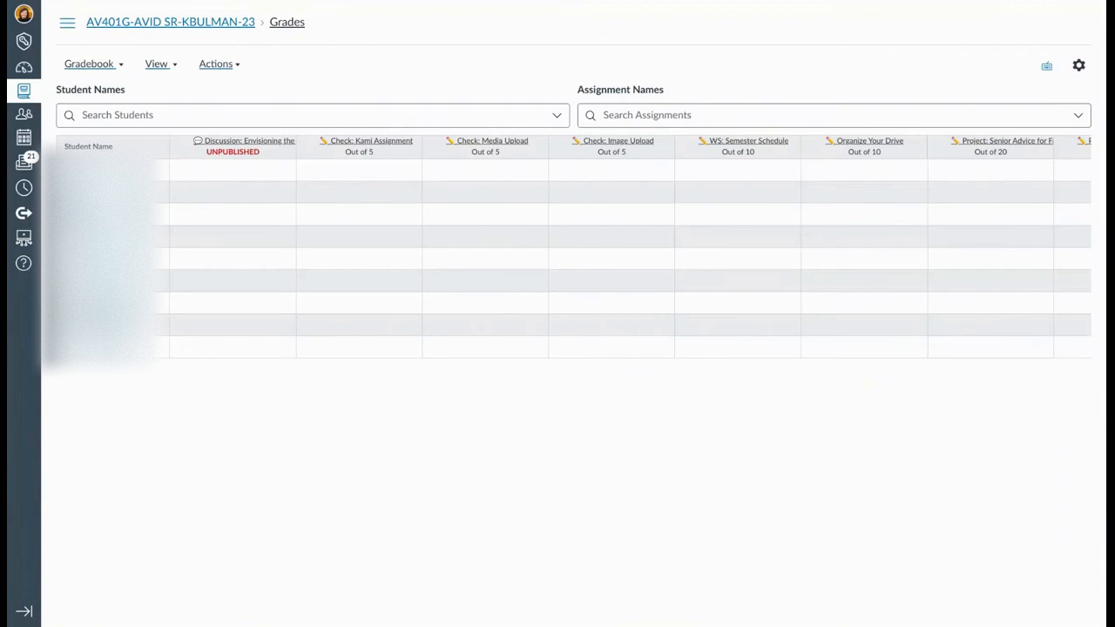
scroll(503, 221, right, 2)
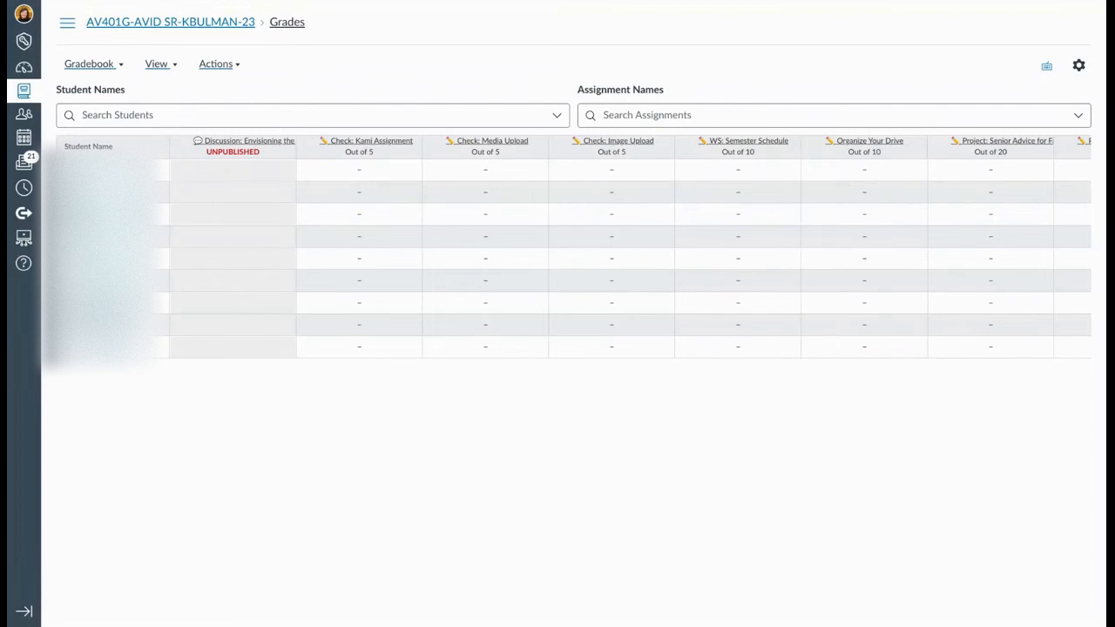
scroll(631, 248, right, 15)
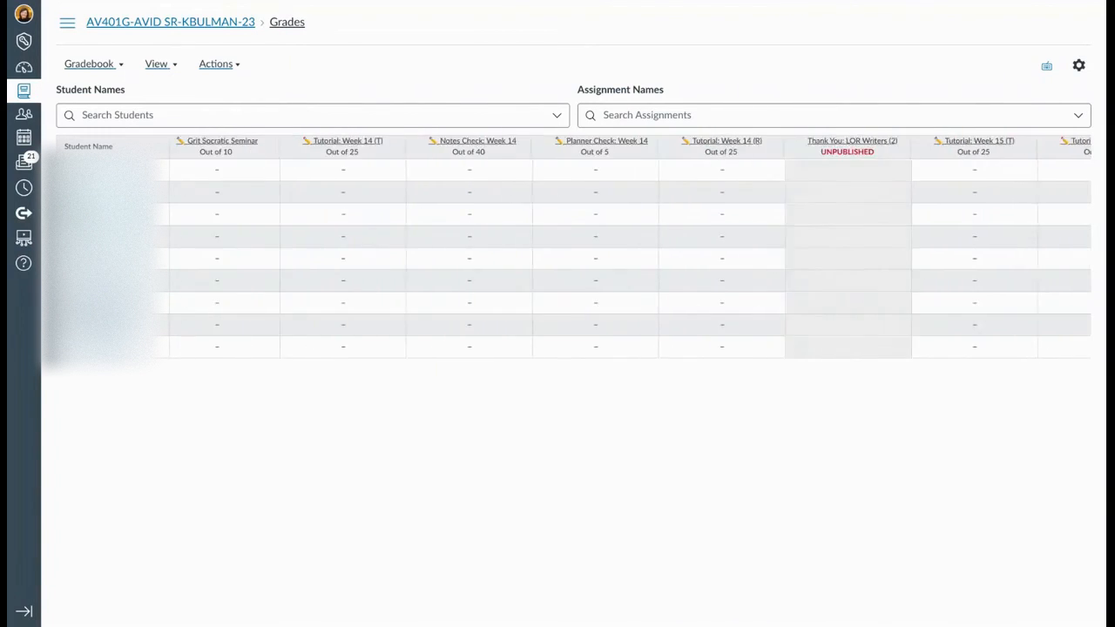
scroll(631, 247, right, 10)
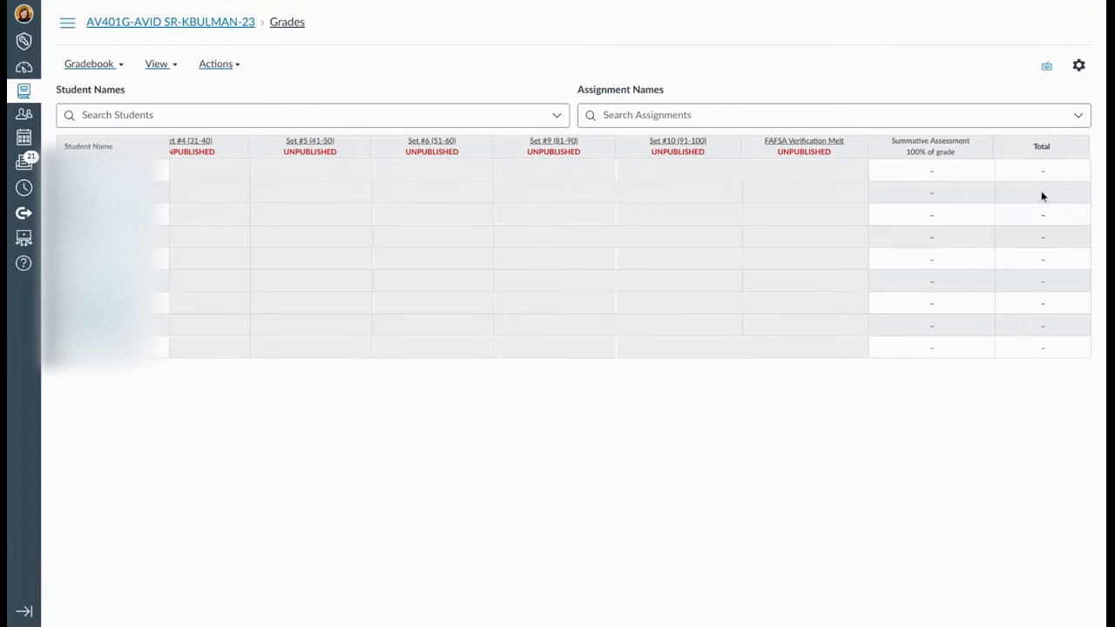
mouse_move(1042, 146)
click(1078, 151)
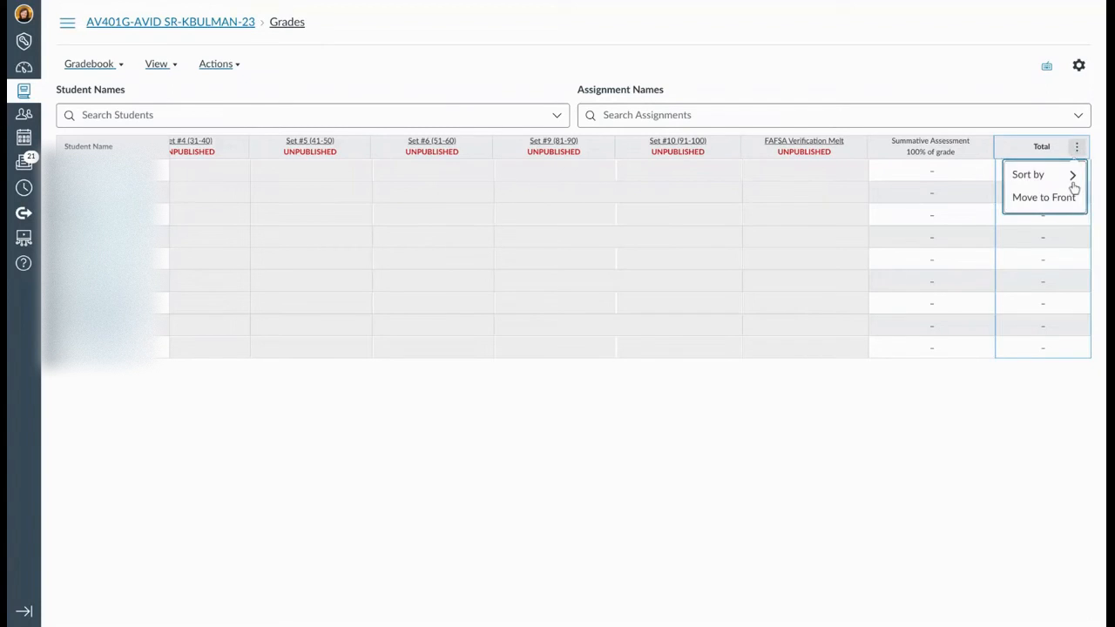
click(1049, 207)
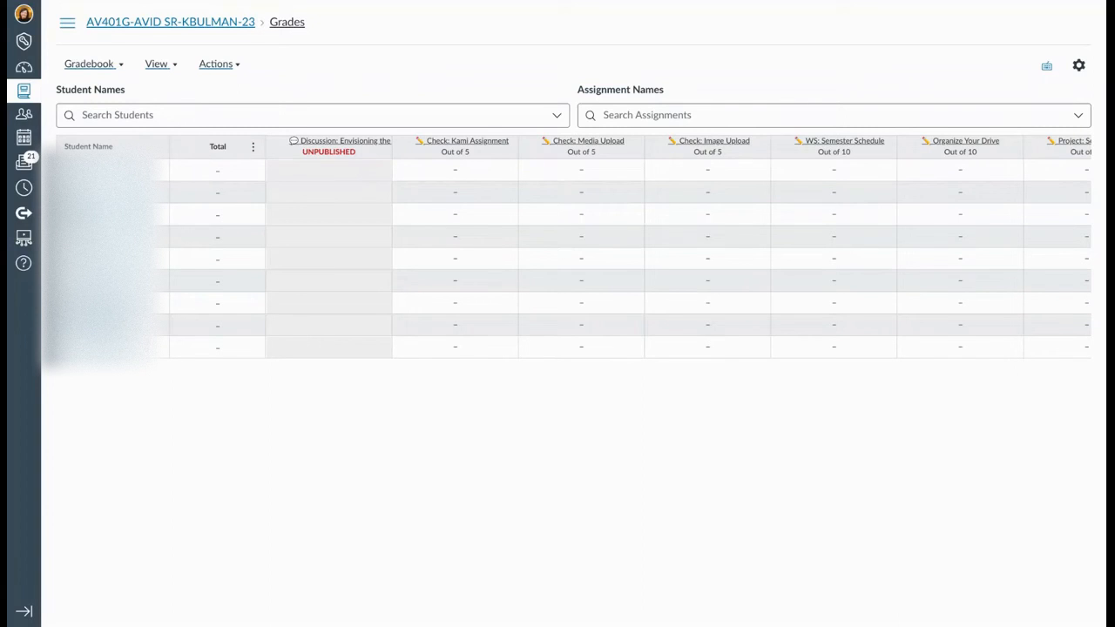
Step: Arrange the gradebook's assignment columns by due date, newest to oldest
click(170, 68)
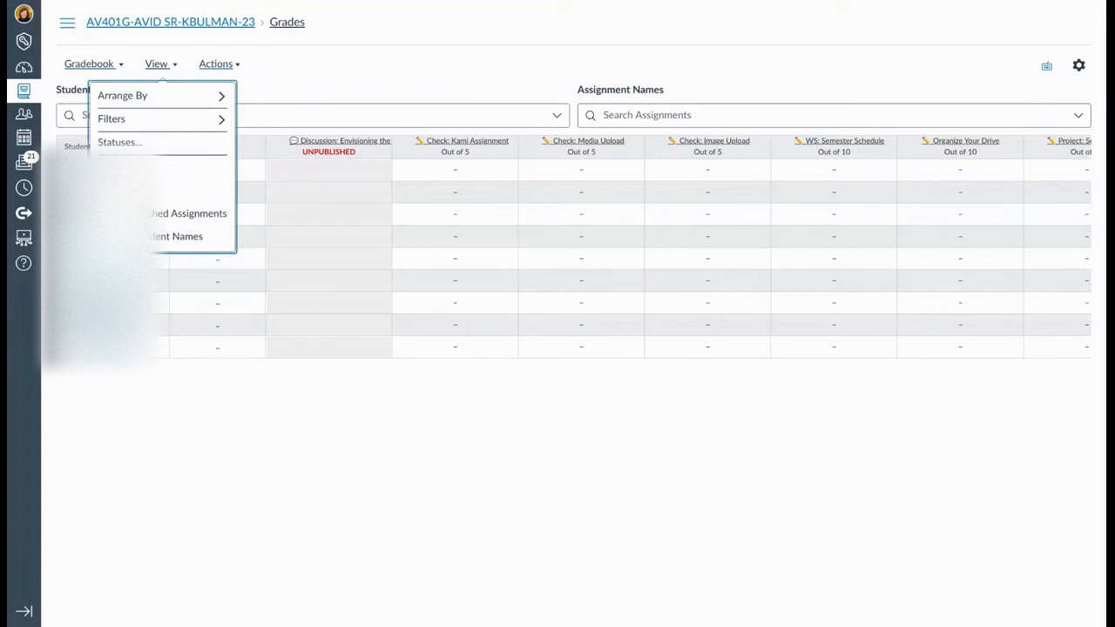
mouse_move(165, 95)
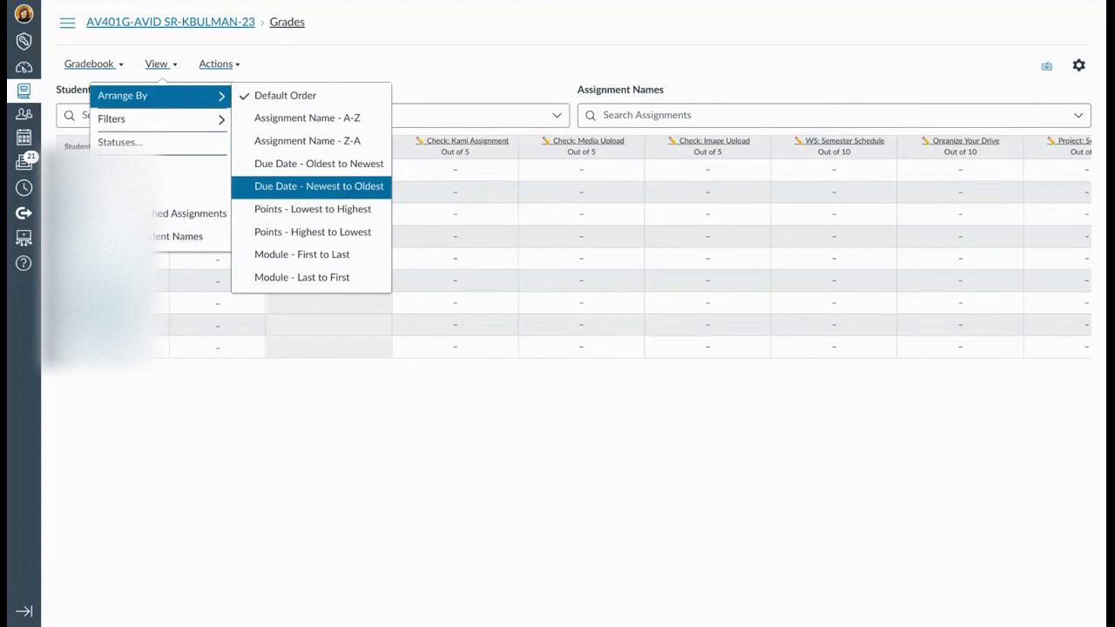
click(344, 189)
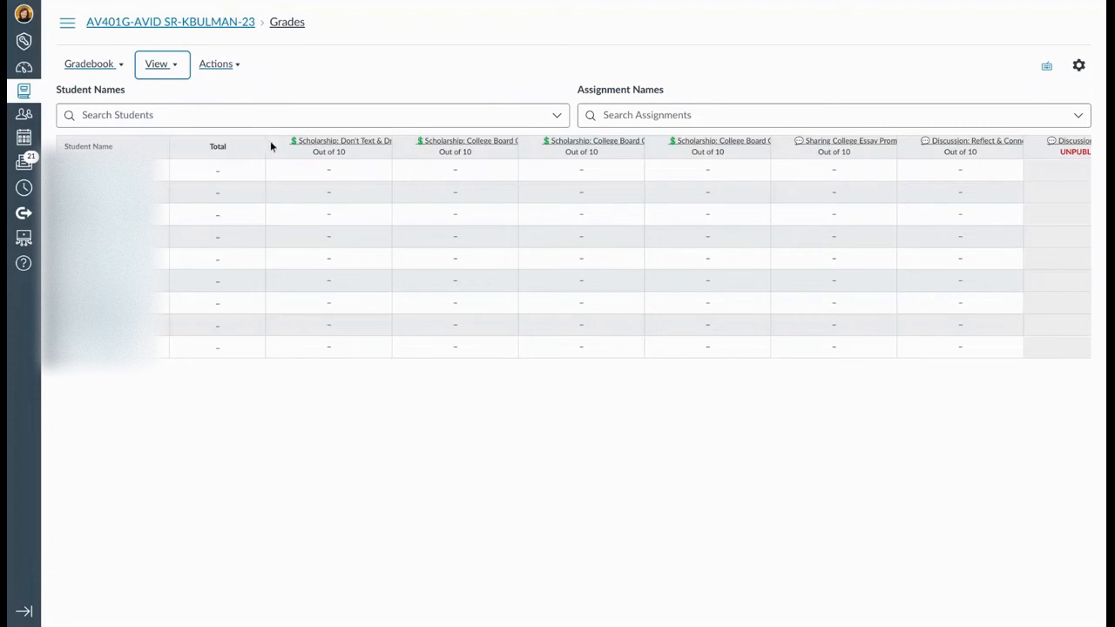
Step: Add the Modules filter to the gradebook view
click(174, 65)
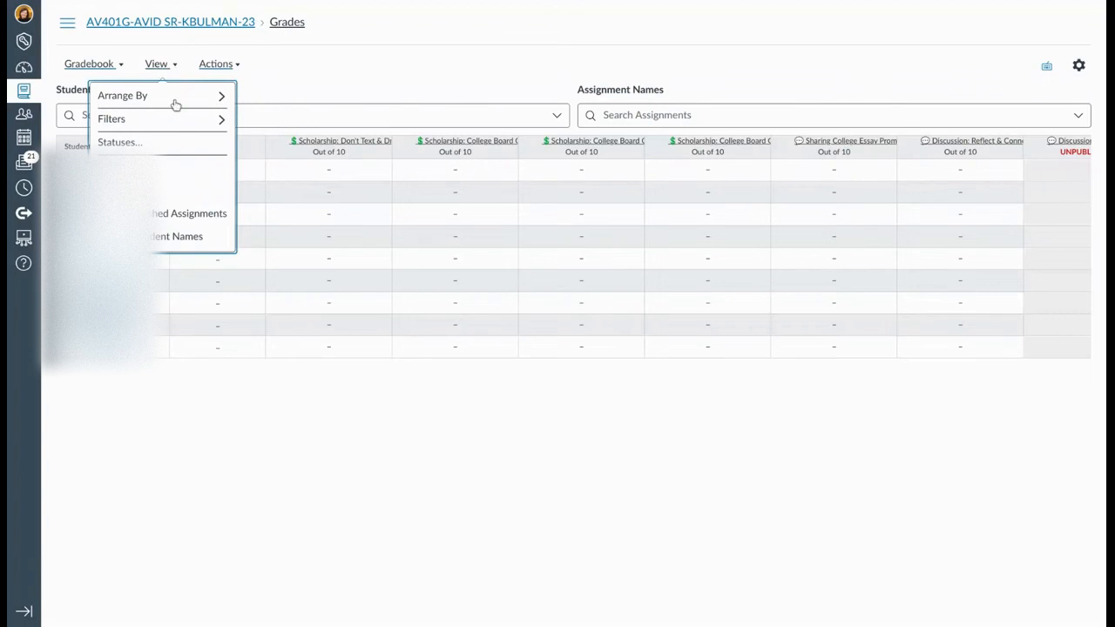
mouse_move(174, 129)
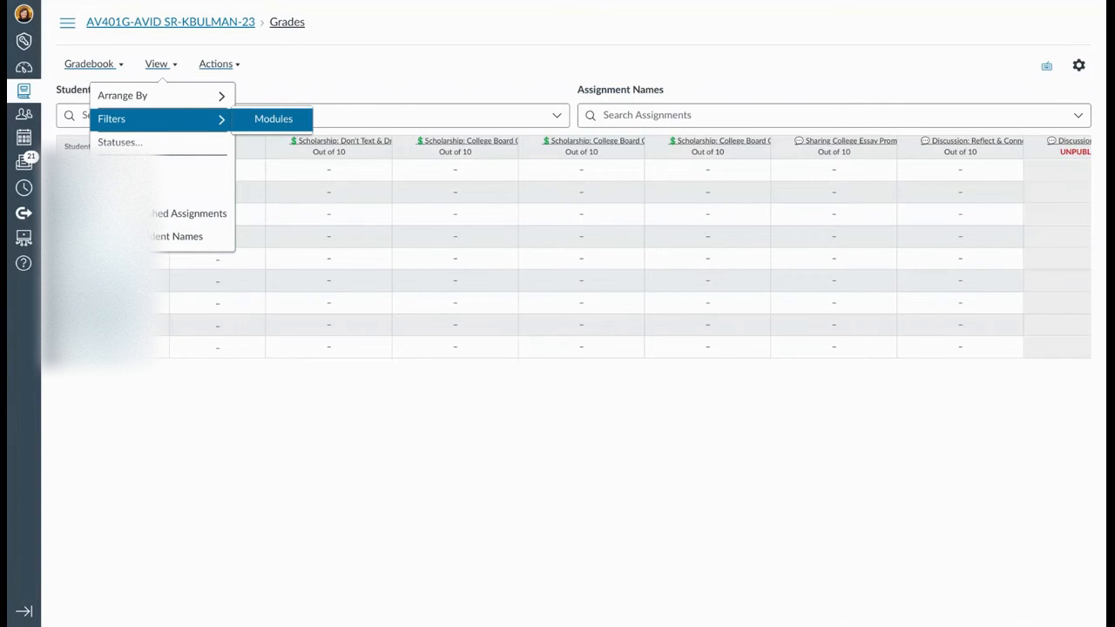
click(273, 119)
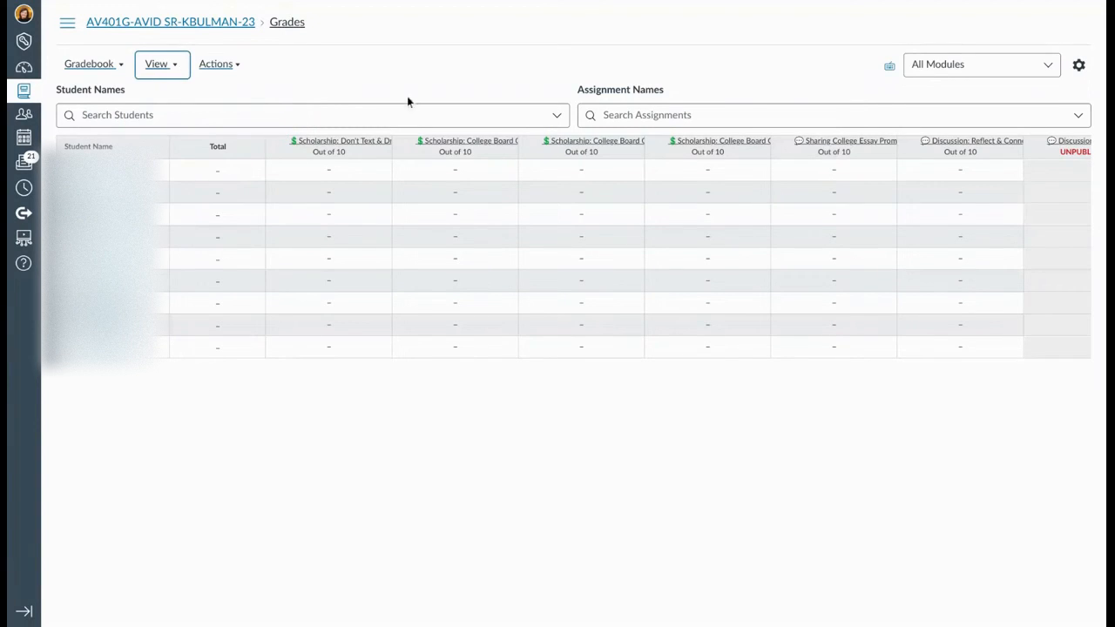
Step: Filter the gradebook to the Week 1: Welcome to Senior AVID module, then restore All Modules
click(989, 73)
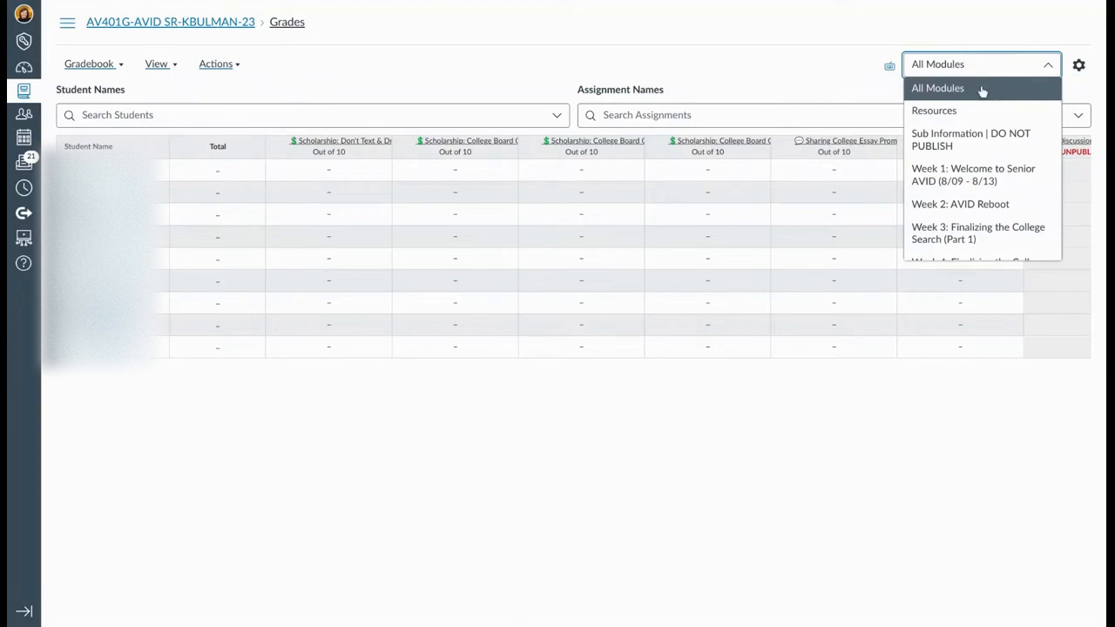
click(989, 181)
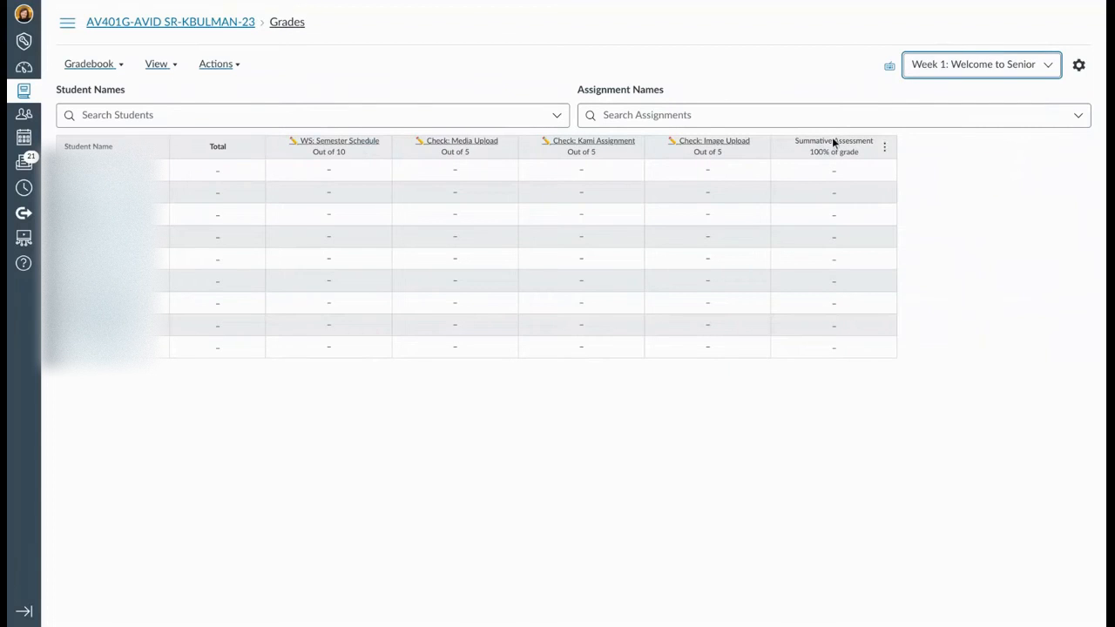
click(941, 66)
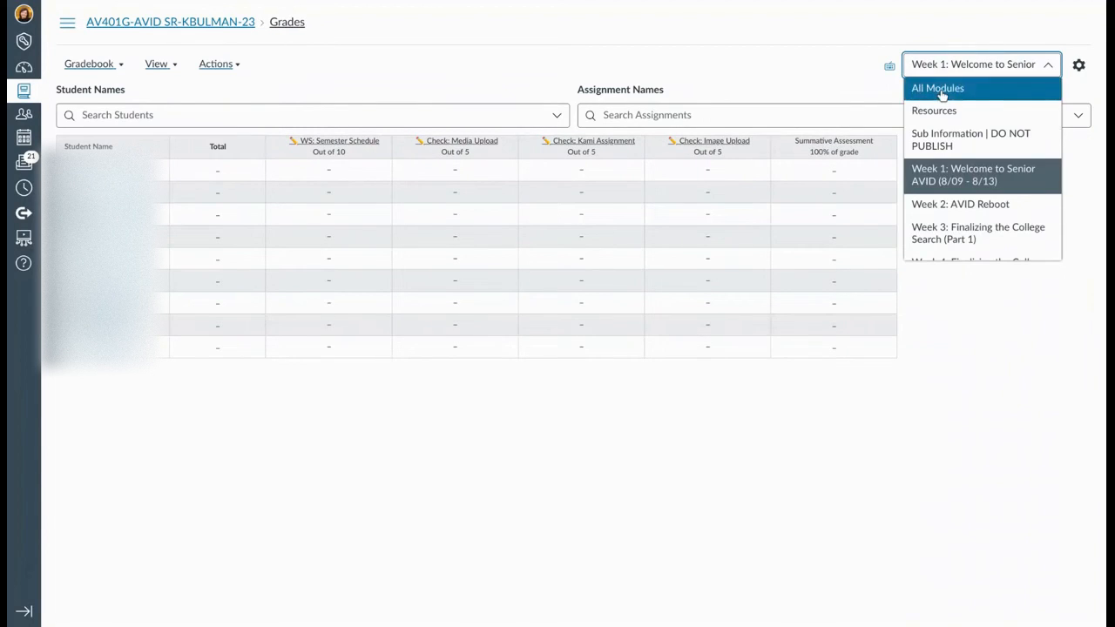
click(941, 88)
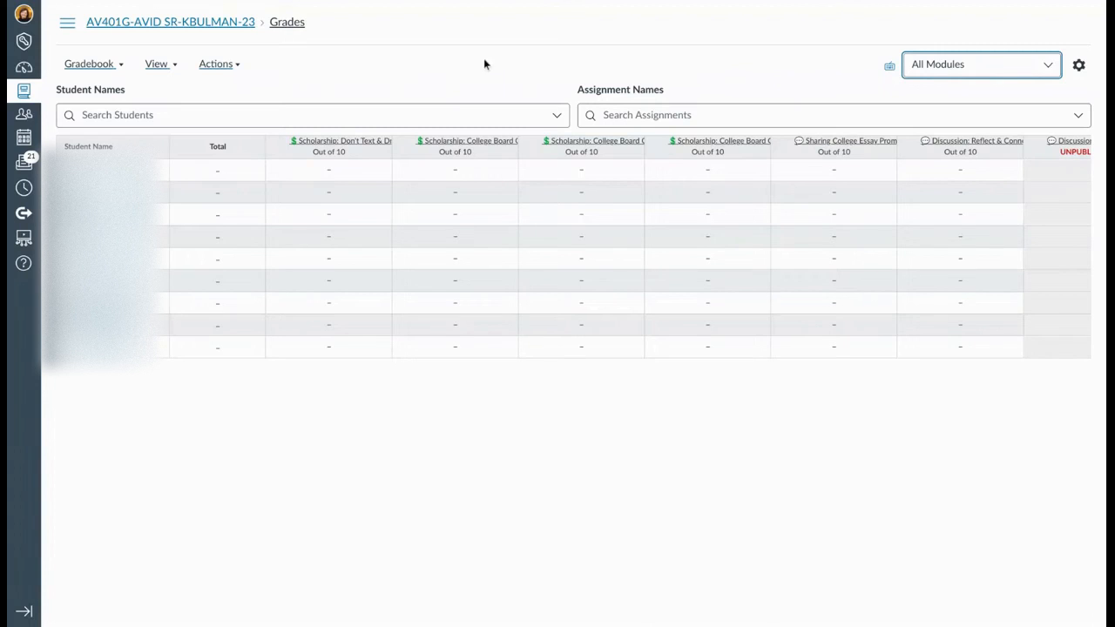
Step: Hide unpublished assignments from the gradebook and bring back the course navigation menu
click(175, 67)
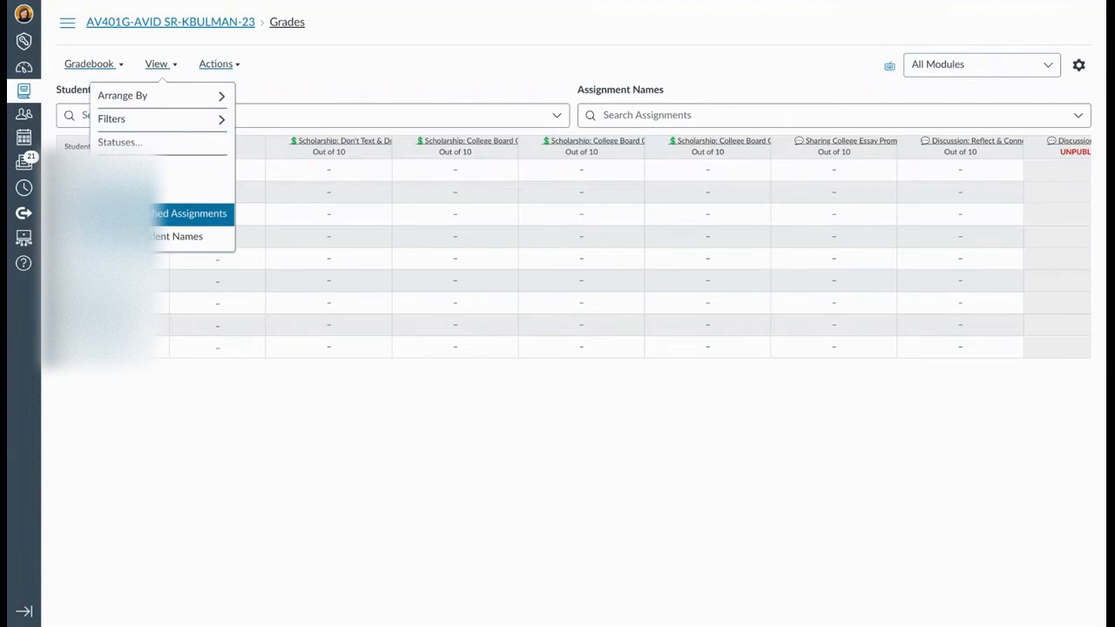
click(157, 215)
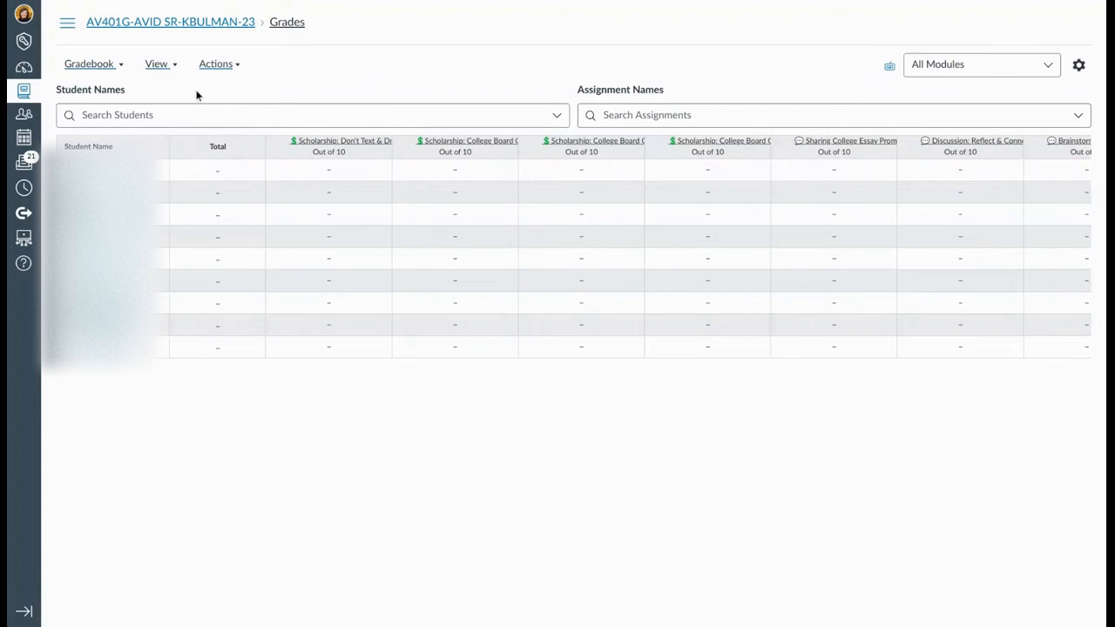
click(68, 24)
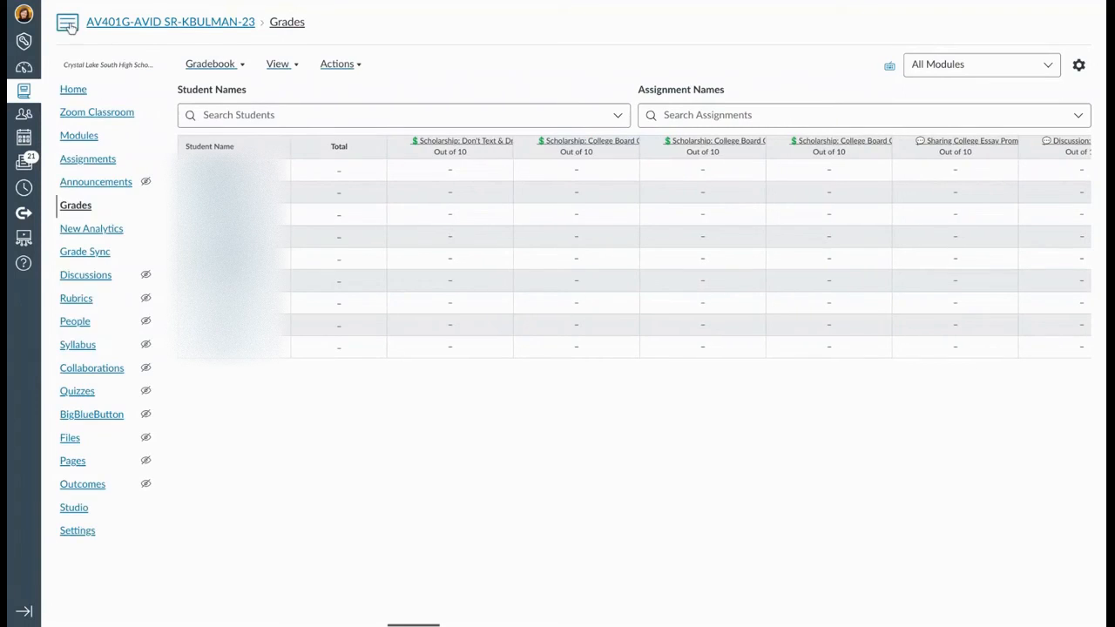
Step: Open the Assignments page and examine the imported assignments with their sync and publish states
click(96, 164)
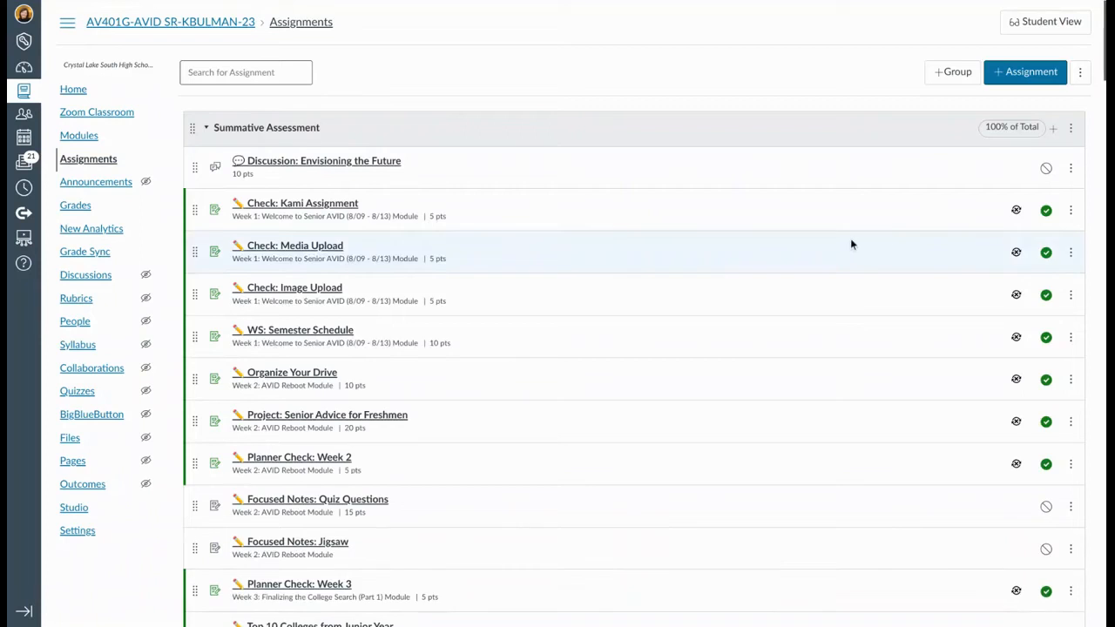
scroll(851, 241, down, 3)
scroll(1071, 173, down, 6)
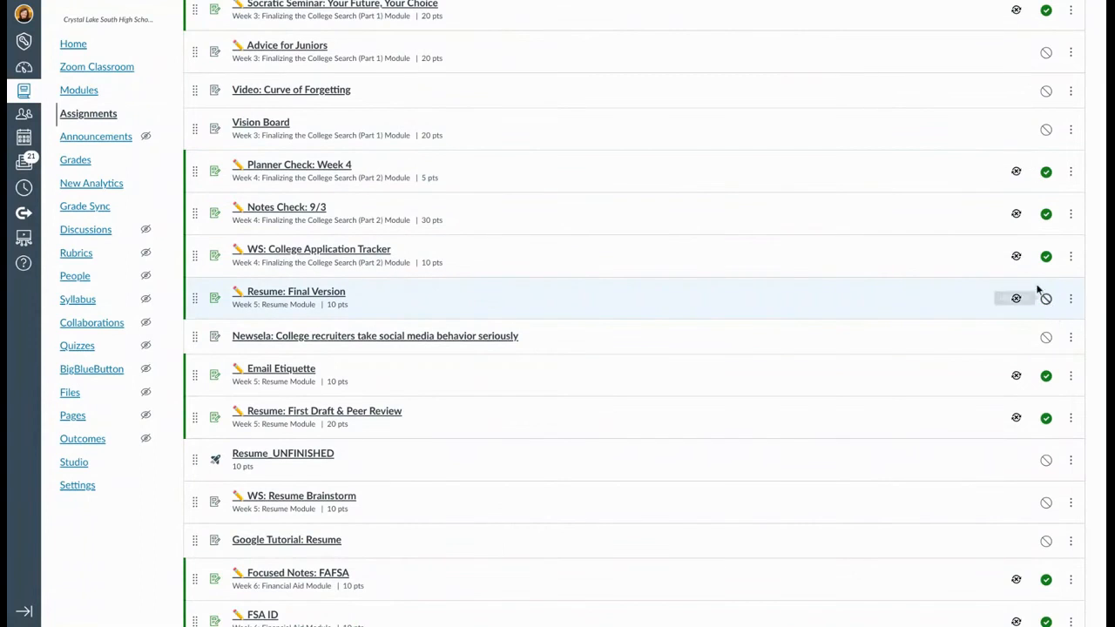
scroll(790, 237, up, 10)
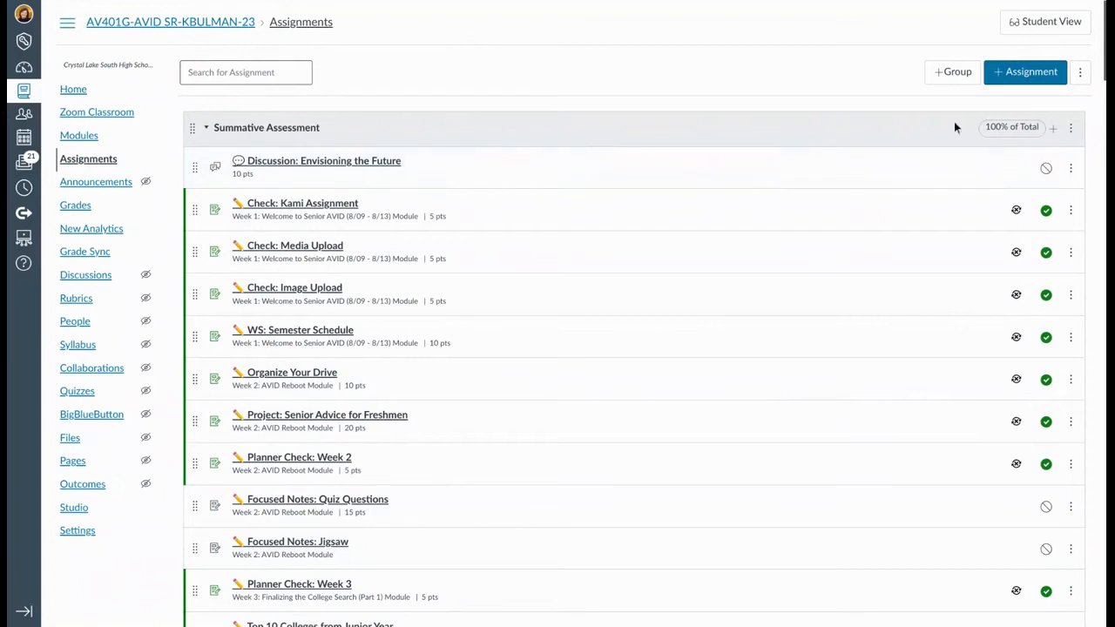
Step: Open the Grade Sync utilities and toggle the Nightly Sync setting
click(84, 255)
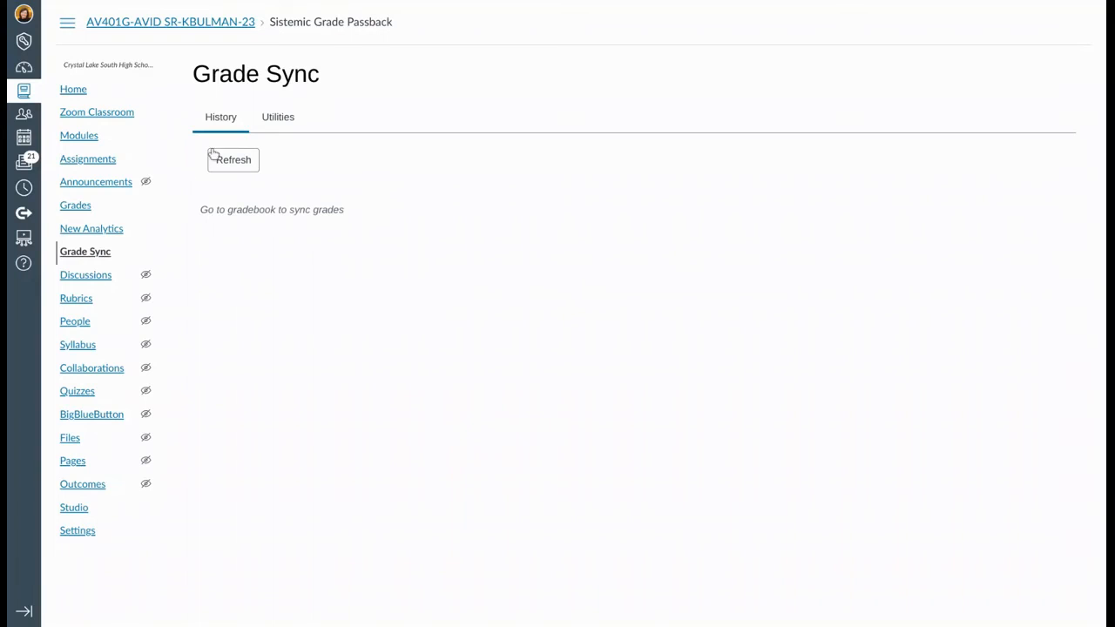
click(291, 117)
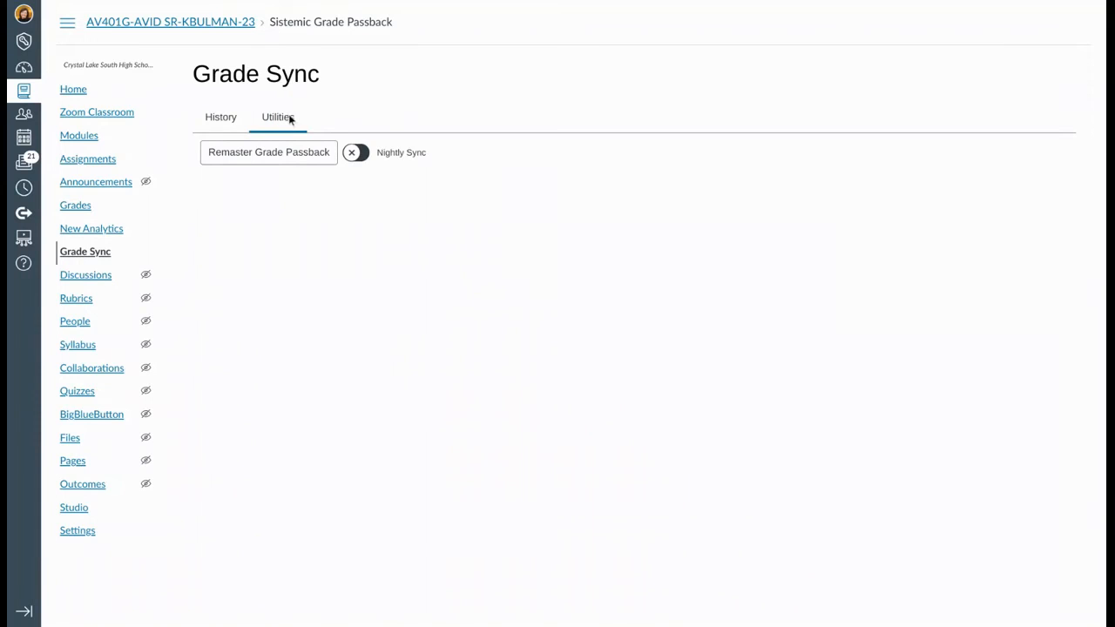
click(361, 153)
click(354, 161)
Step: Return to the Assignments page and collapse the Summative Assessment group
click(98, 165)
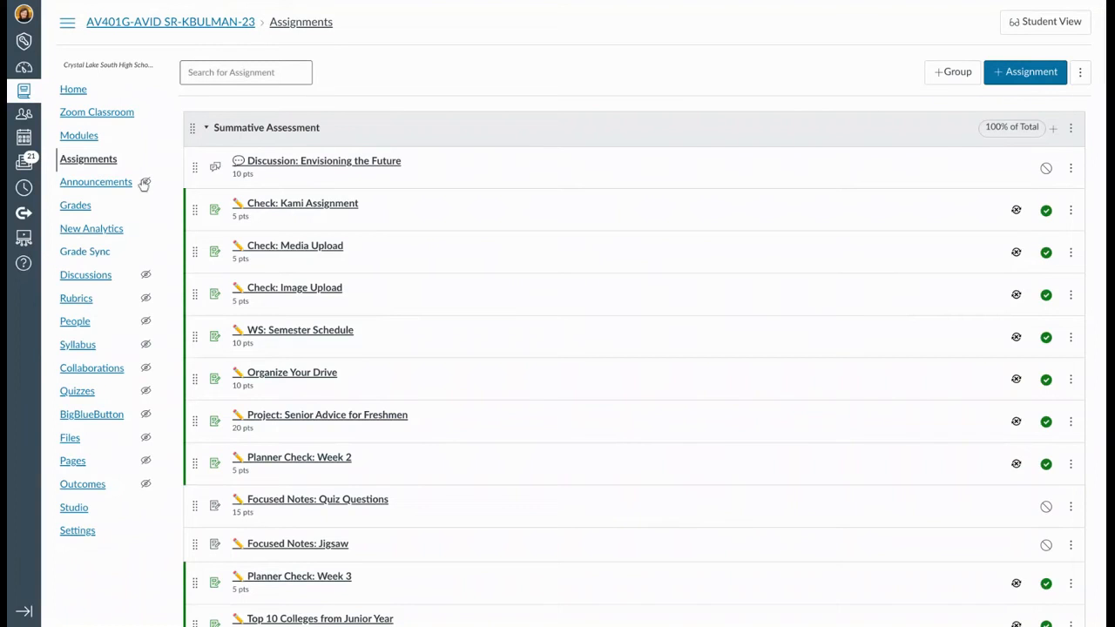
click(235, 128)
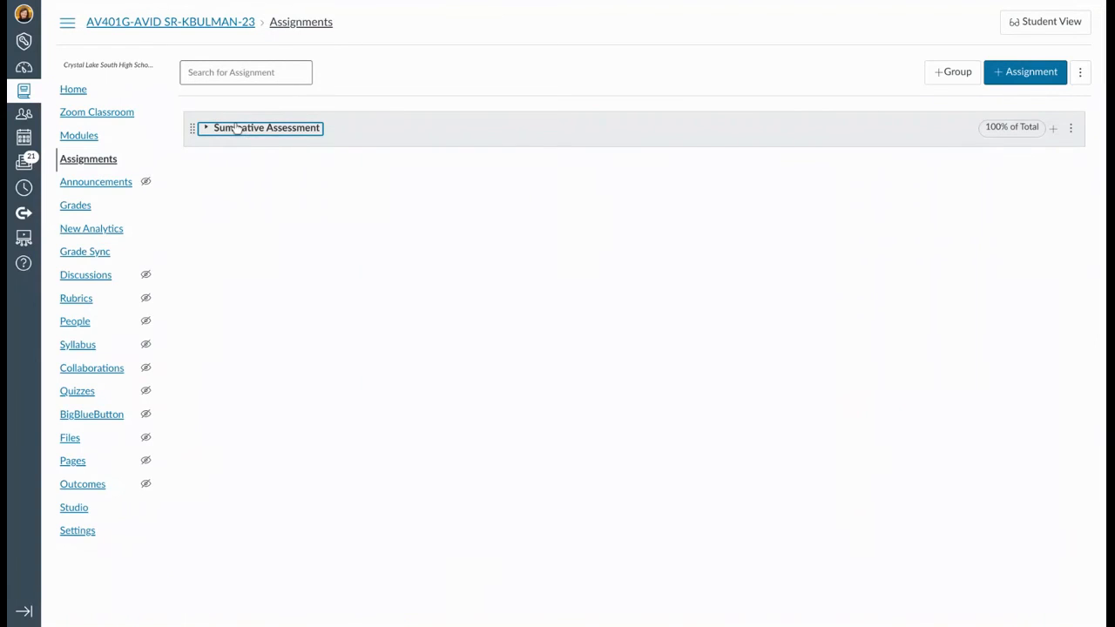
click(215, 128)
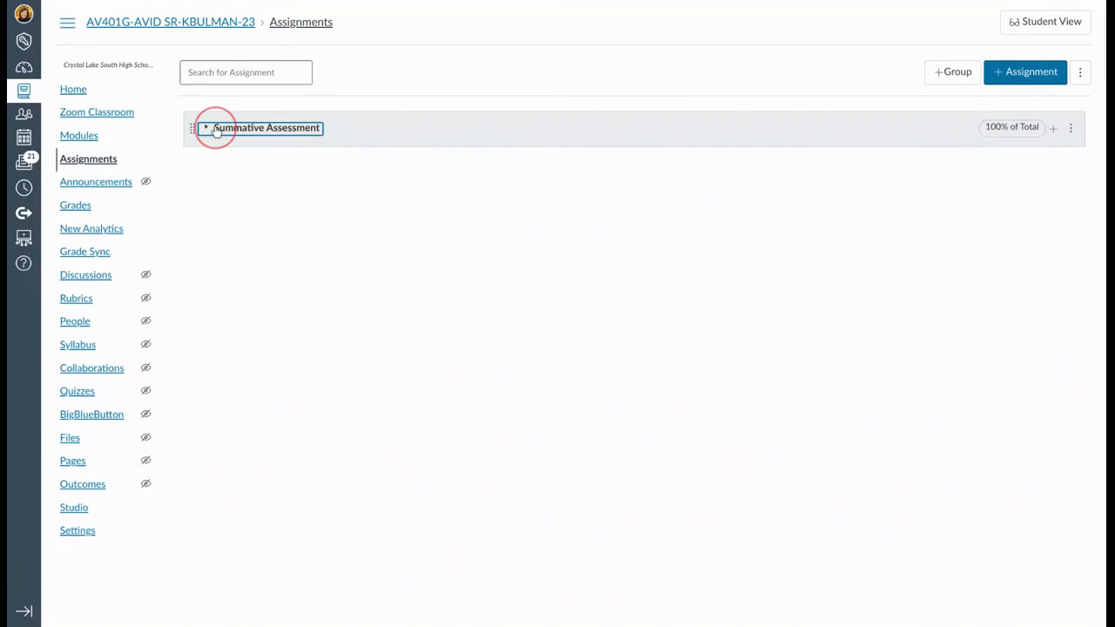
scroll(412, 256, down, 3)
scroll(412, 255, up, 4)
click(290, 137)
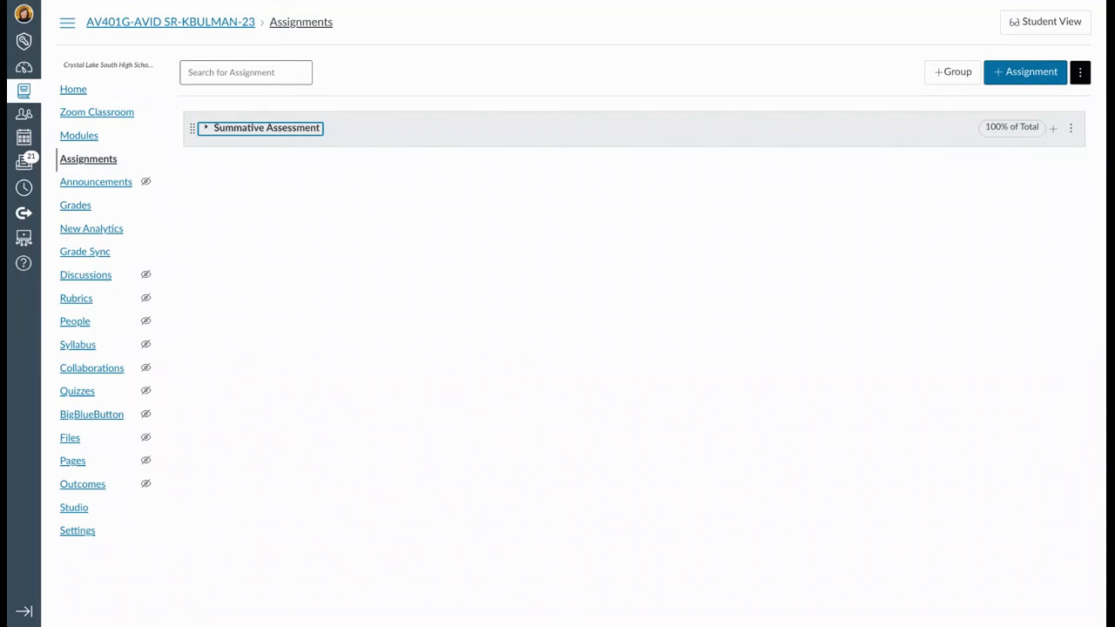
Step: Open the Assignment Groups Weight settings and save final grade weighting with Summative Assessment at 100%
click(1083, 73)
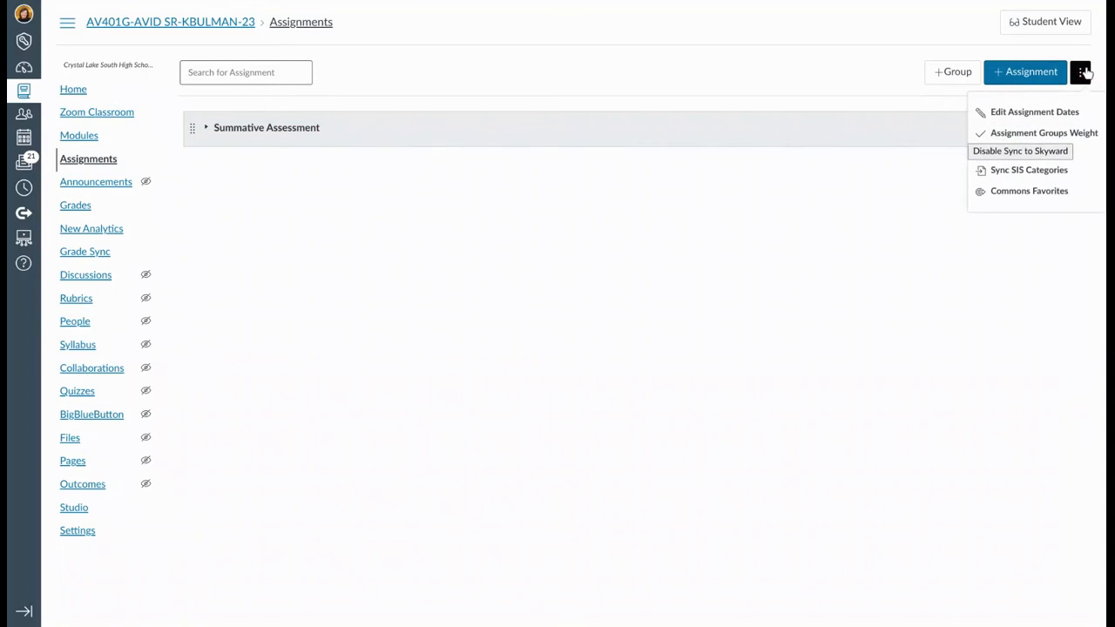
click(1027, 135)
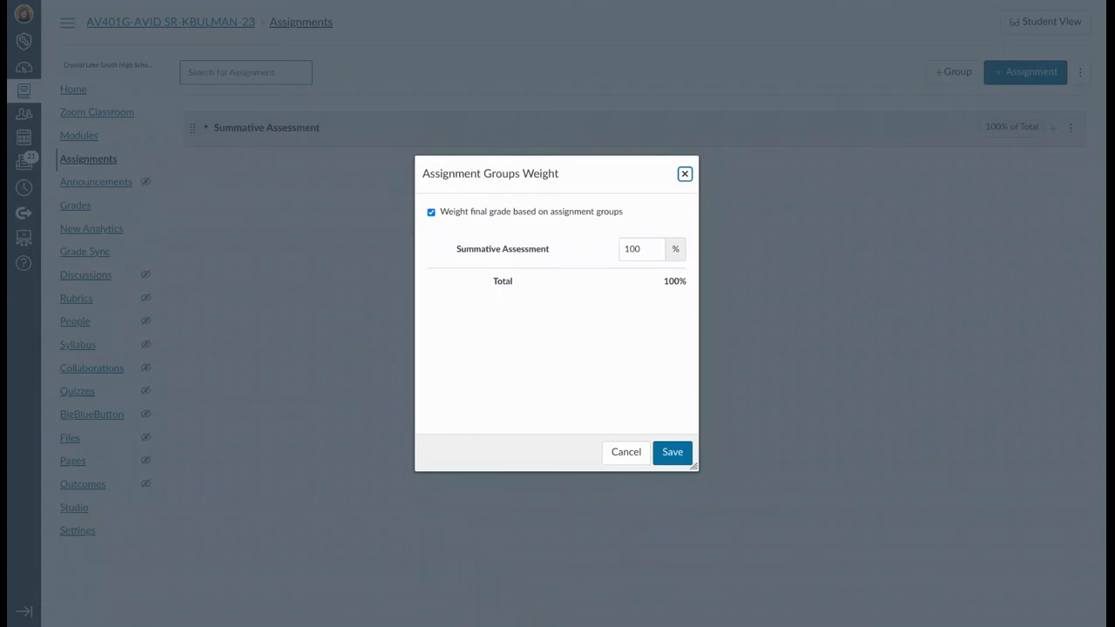
click(679, 459)
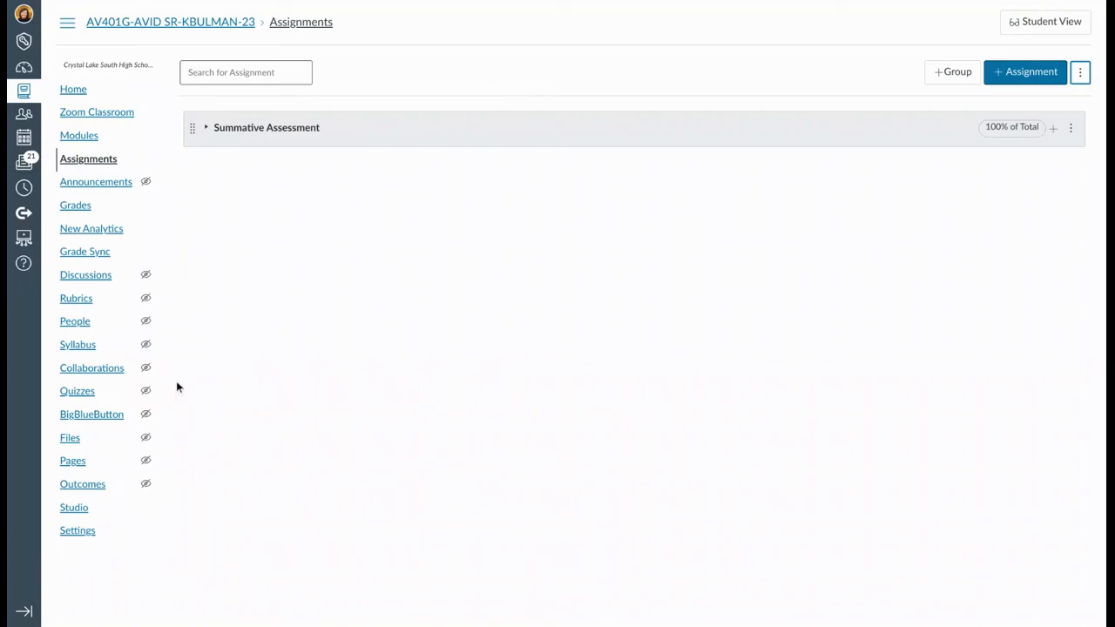
Step: Open the Set #1 (1-10) quiz from the Quizzes page and bring up its question builder
click(73, 397)
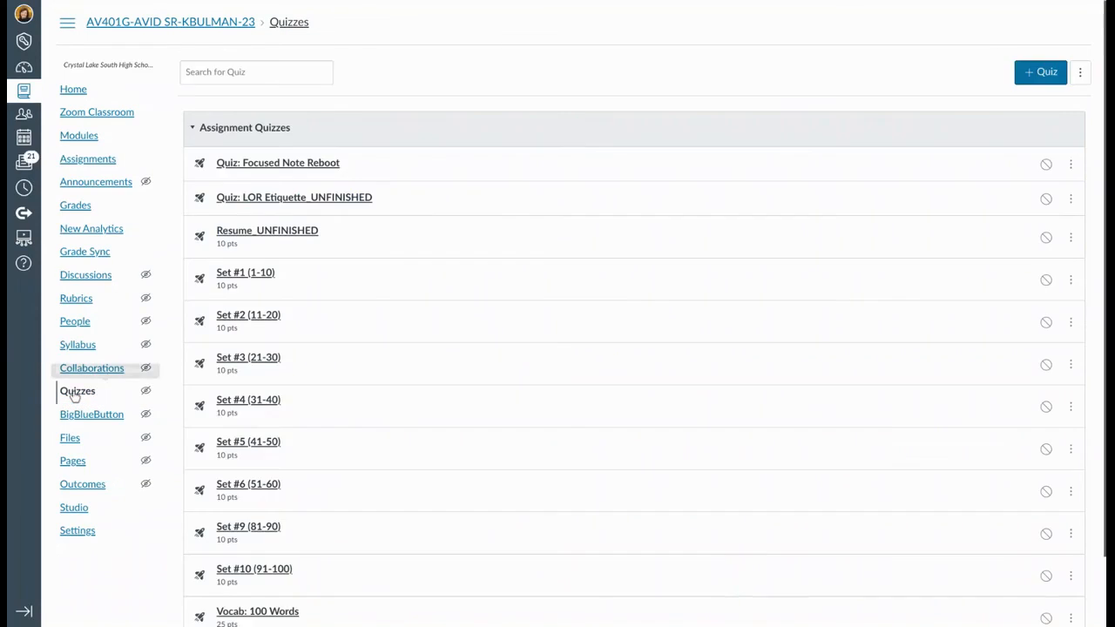
scroll(174, 331, down, 1)
click(268, 262)
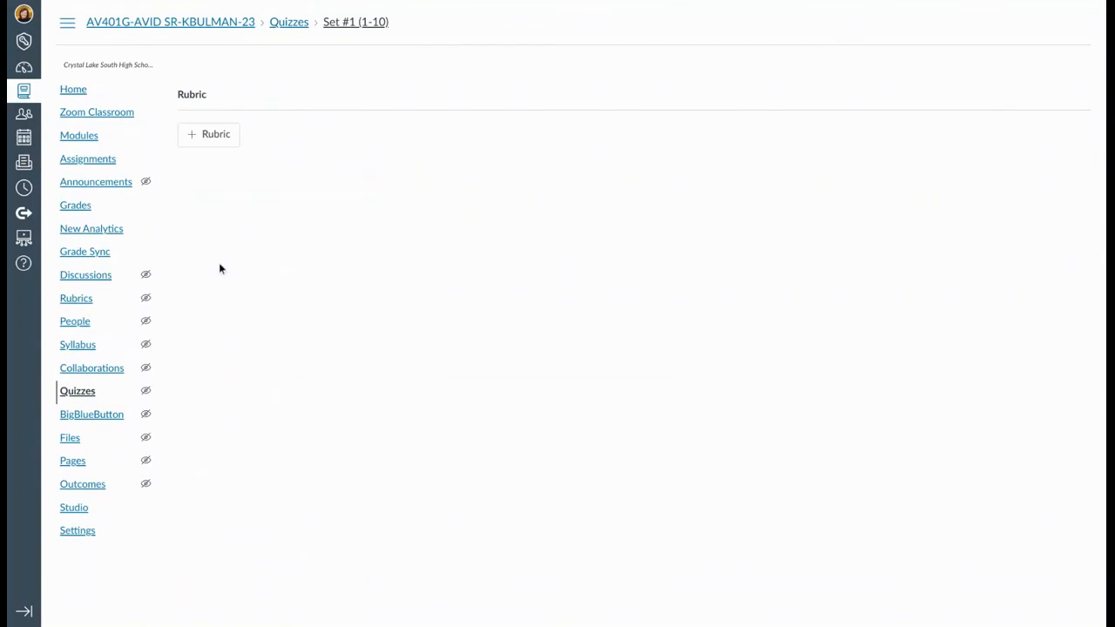
scroll(921, 248, down, 3)
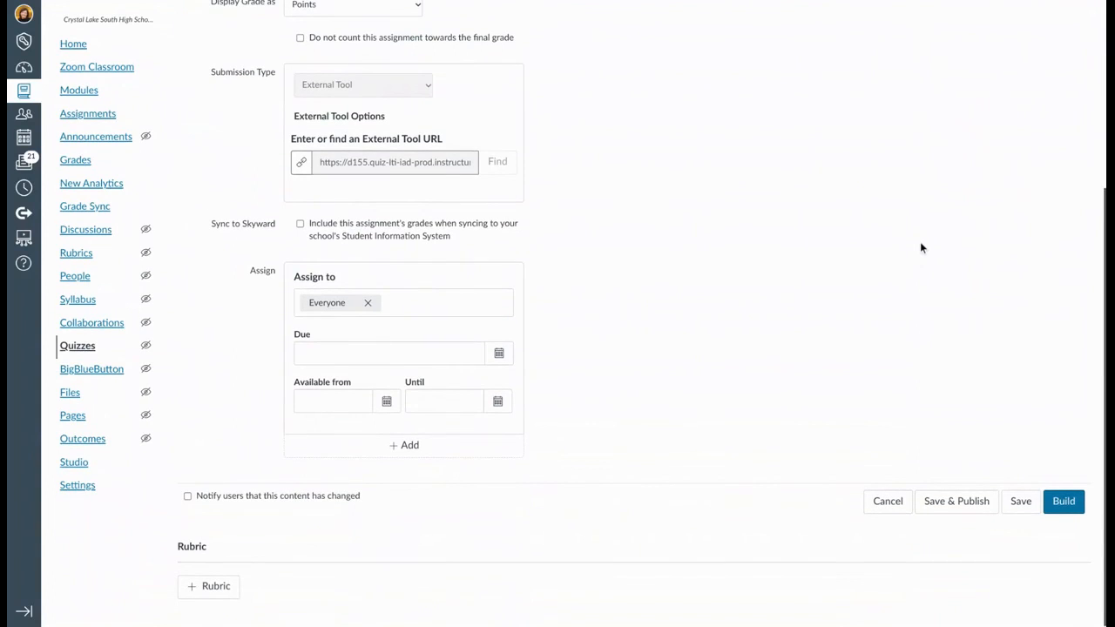
click(1070, 505)
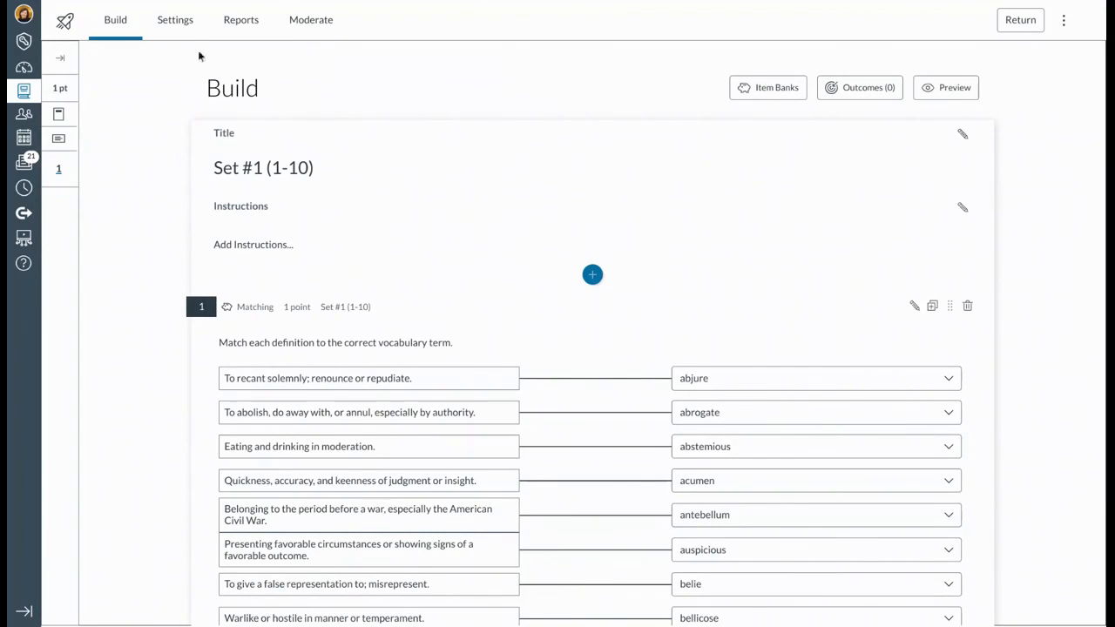
Step: Review the first student's time adjustment options in the quiz moderation, save with None, and return to the quiz list
click(311, 21)
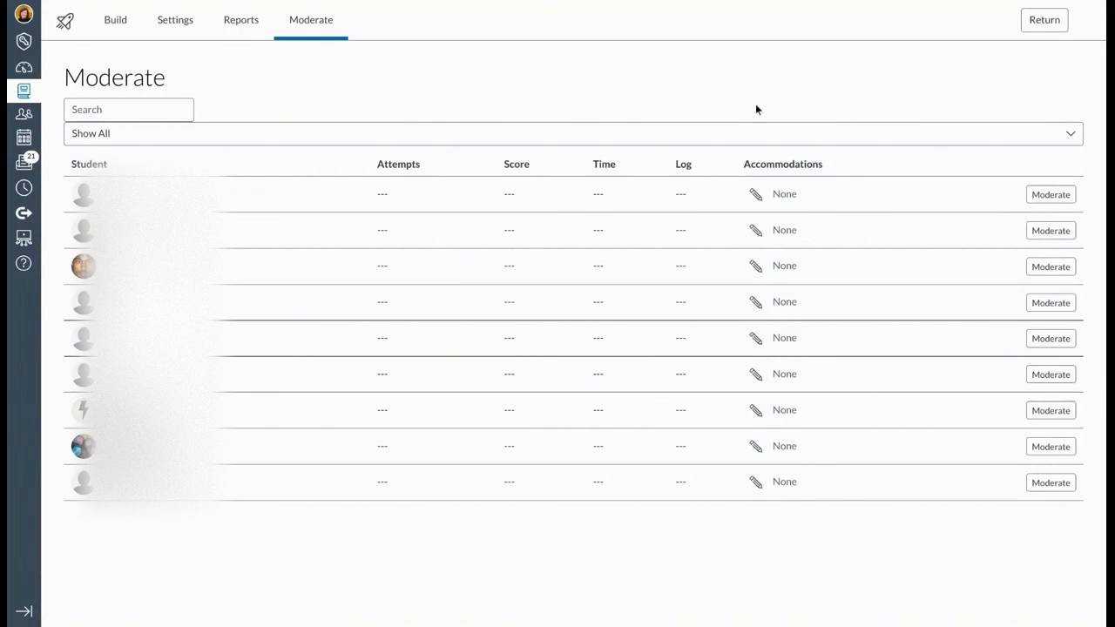
click(757, 197)
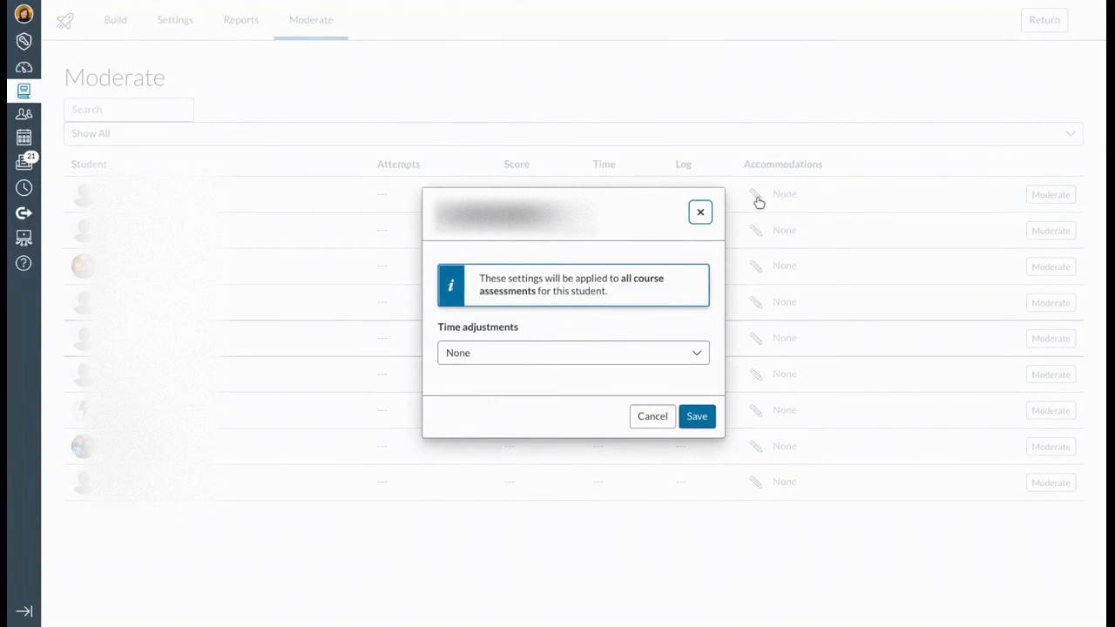
click(517, 358)
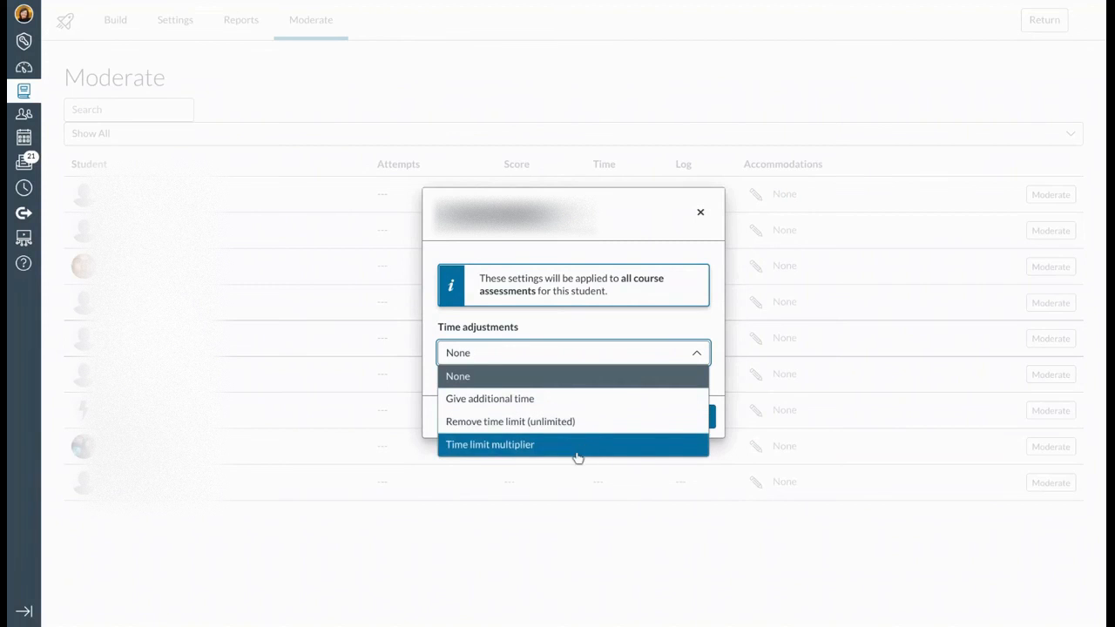
click(697, 326)
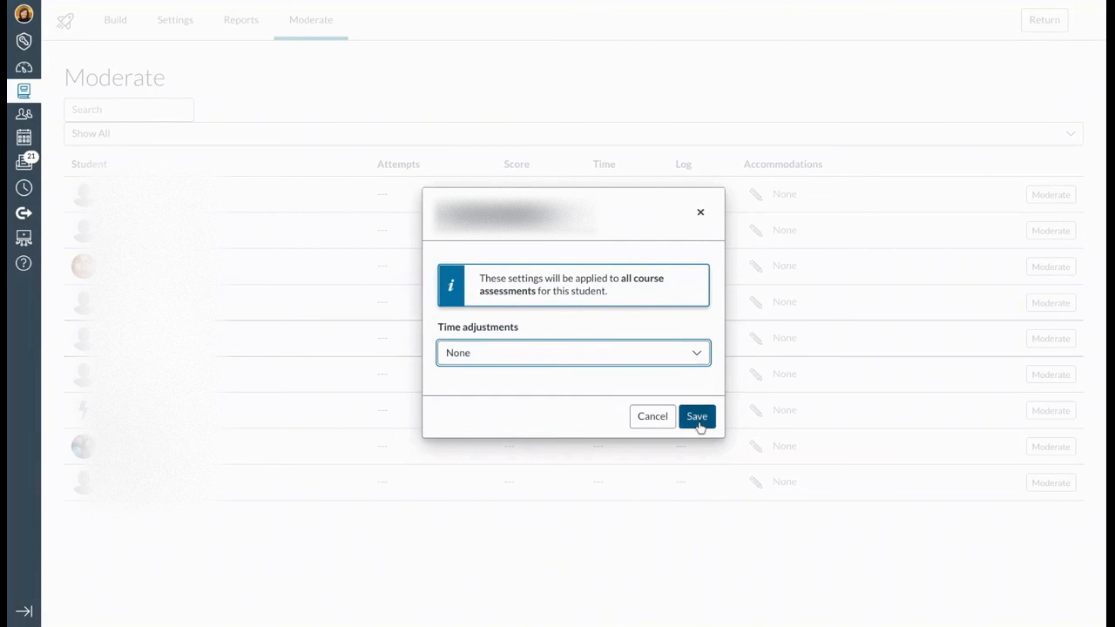
click(701, 417)
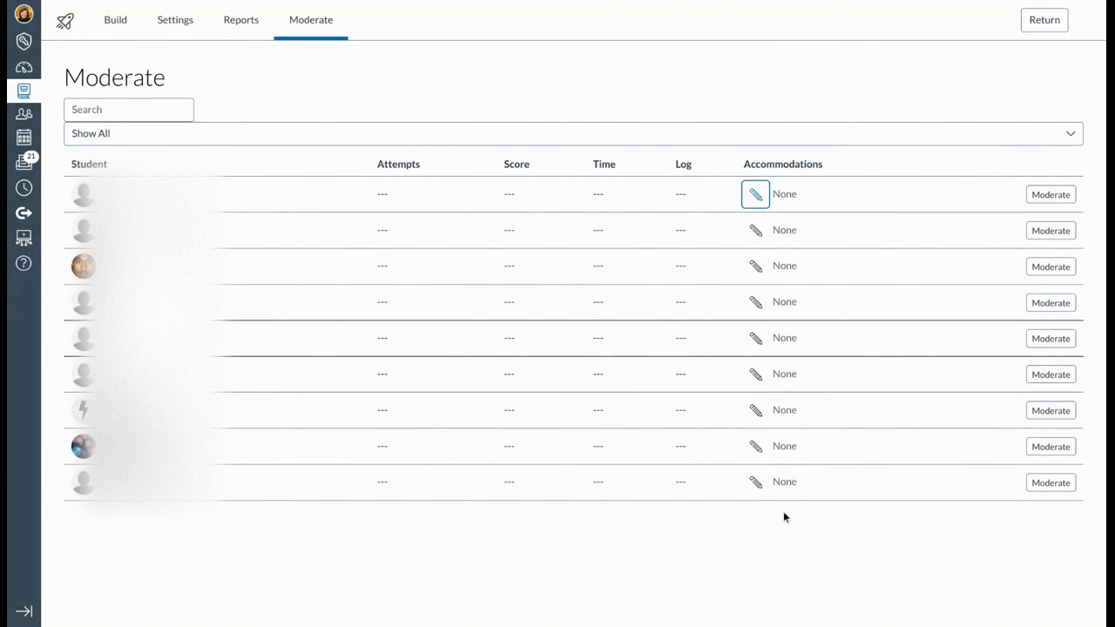
click(1046, 26)
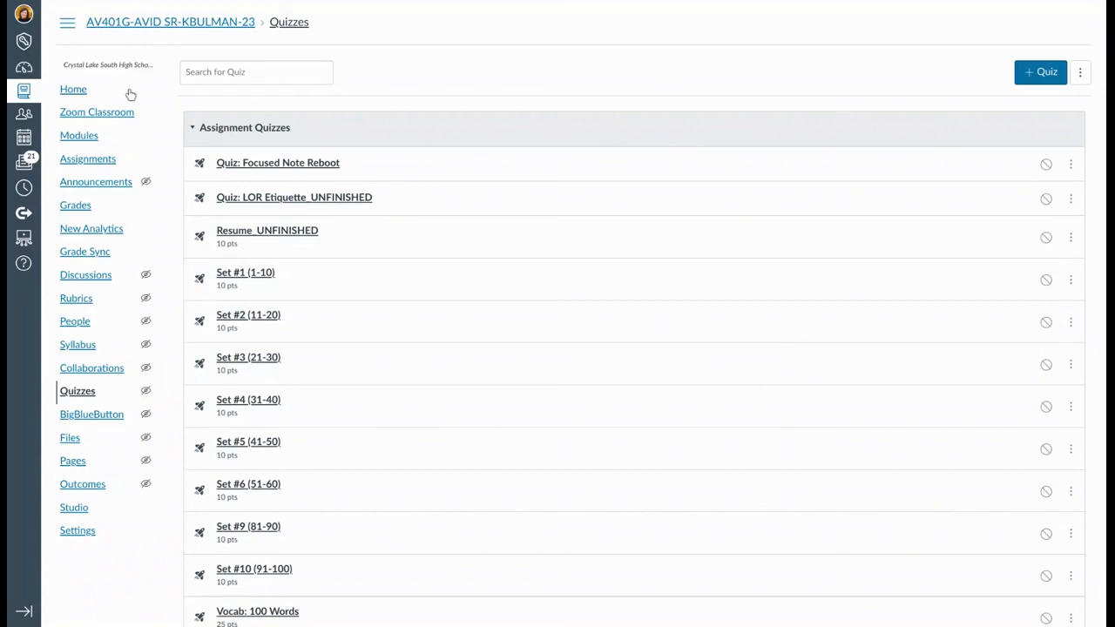
Step: Remove the AV402G AVID Senior course from the favorites in the All Courses list
click(75, 92)
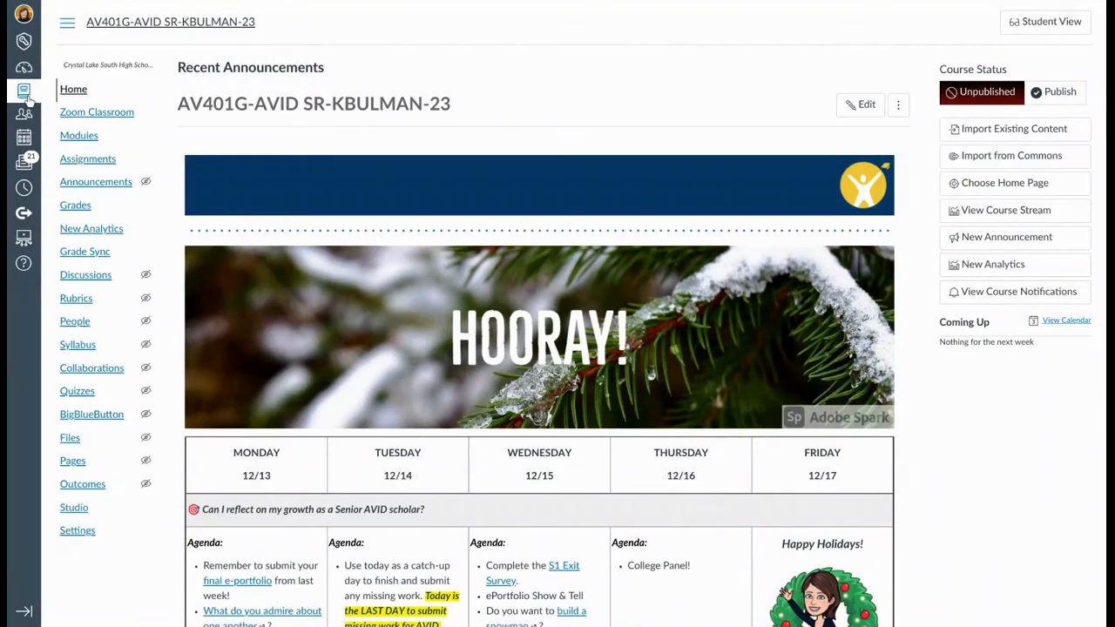
click(24, 94)
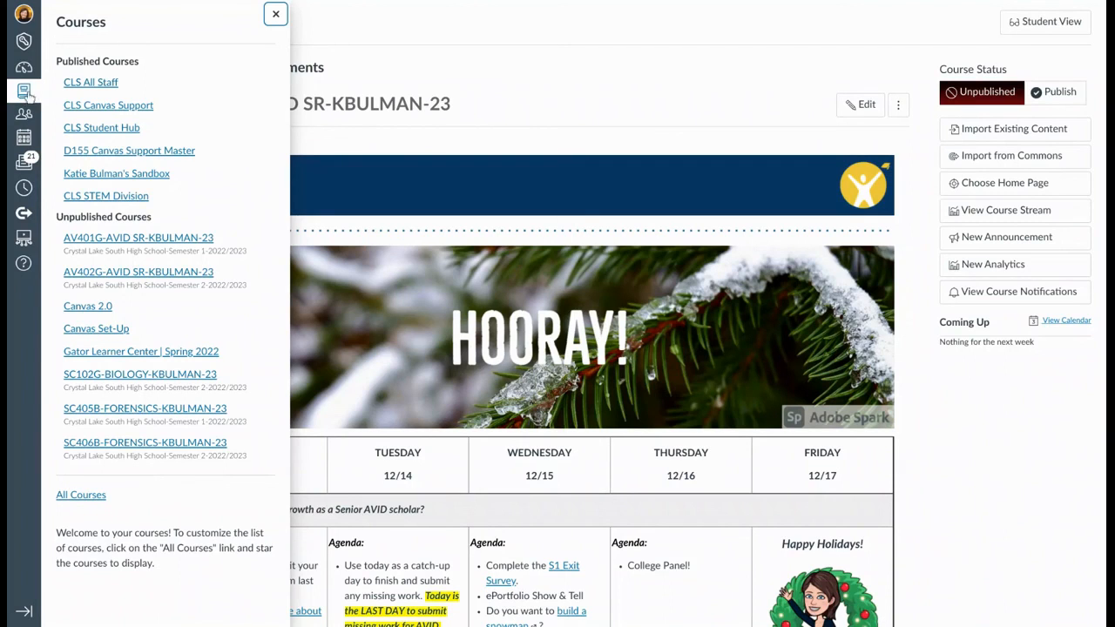
click(76, 497)
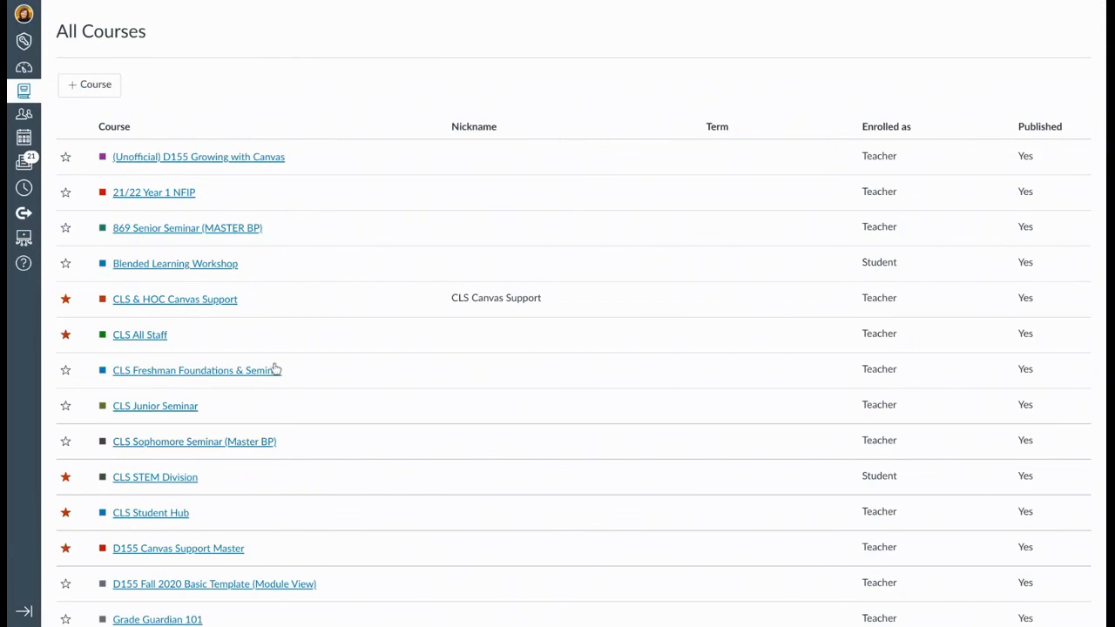
scroll(405, 307, down, 5)
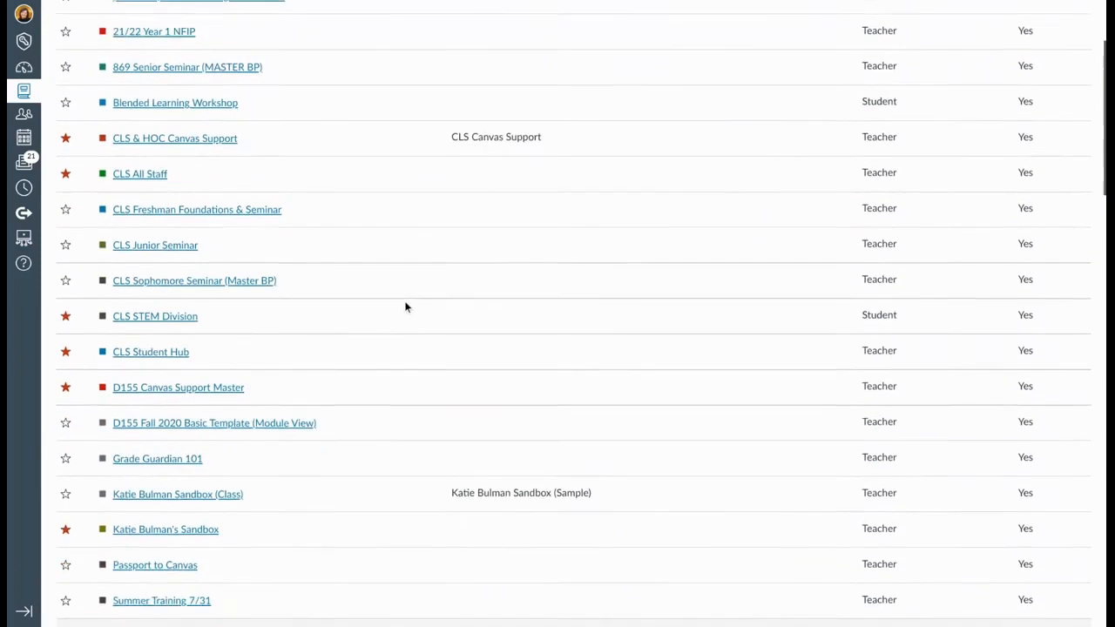
scroll(405, 307, down, 4)
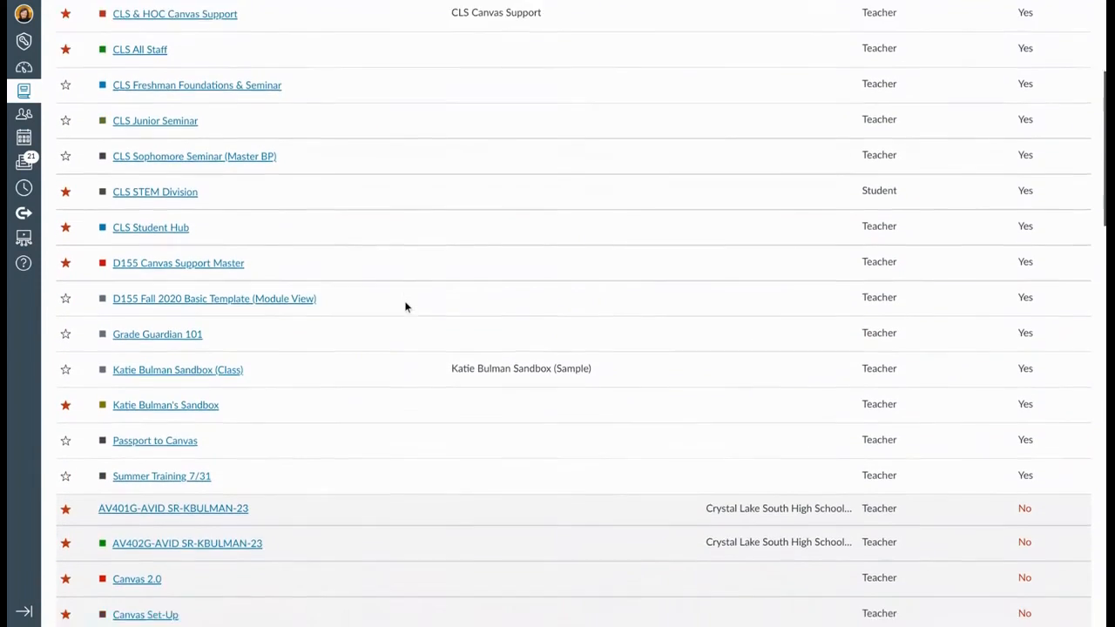
scroll(405, 306, down, 6)
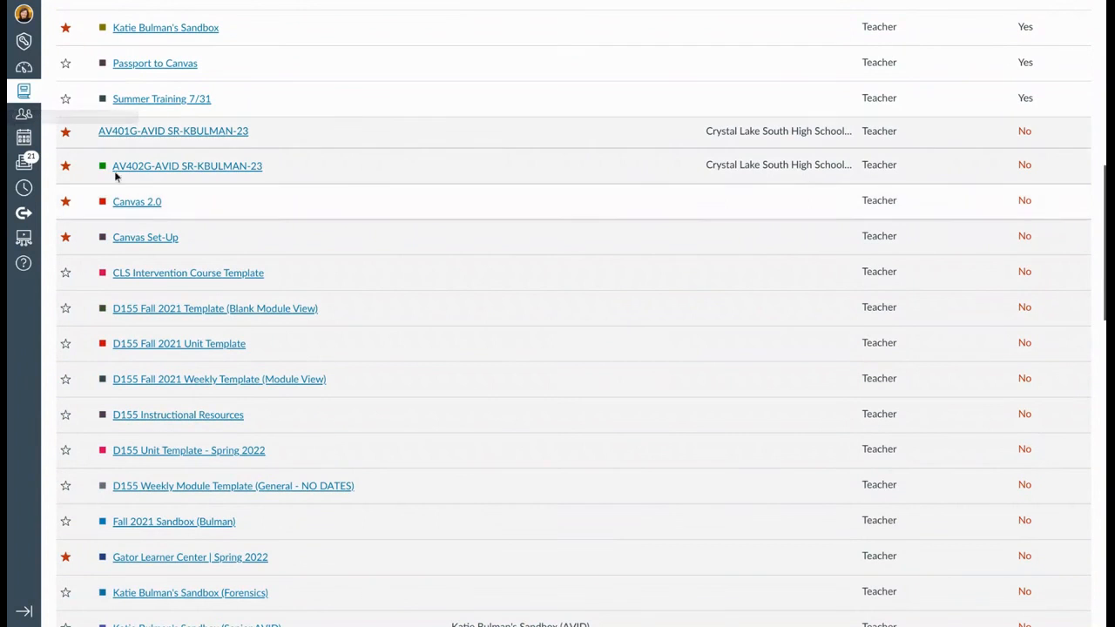
scroll(279, 143, up, 1)
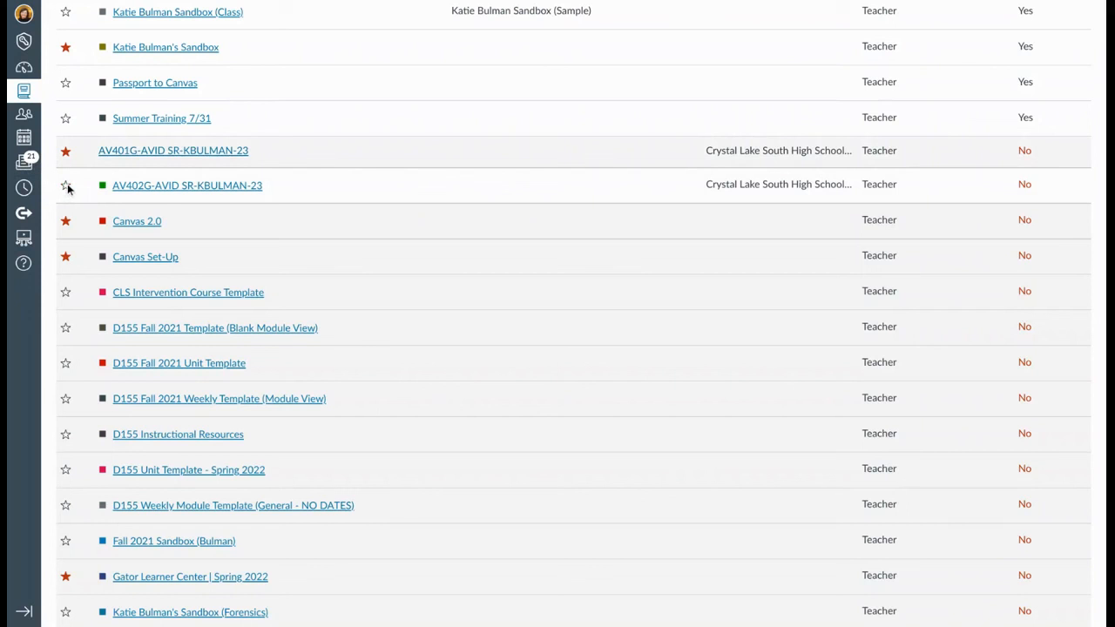
Step: Go to the Dashboard and open the unpublished AV401G AVID Senior course from its card
scroll(68, 188, up, 3)
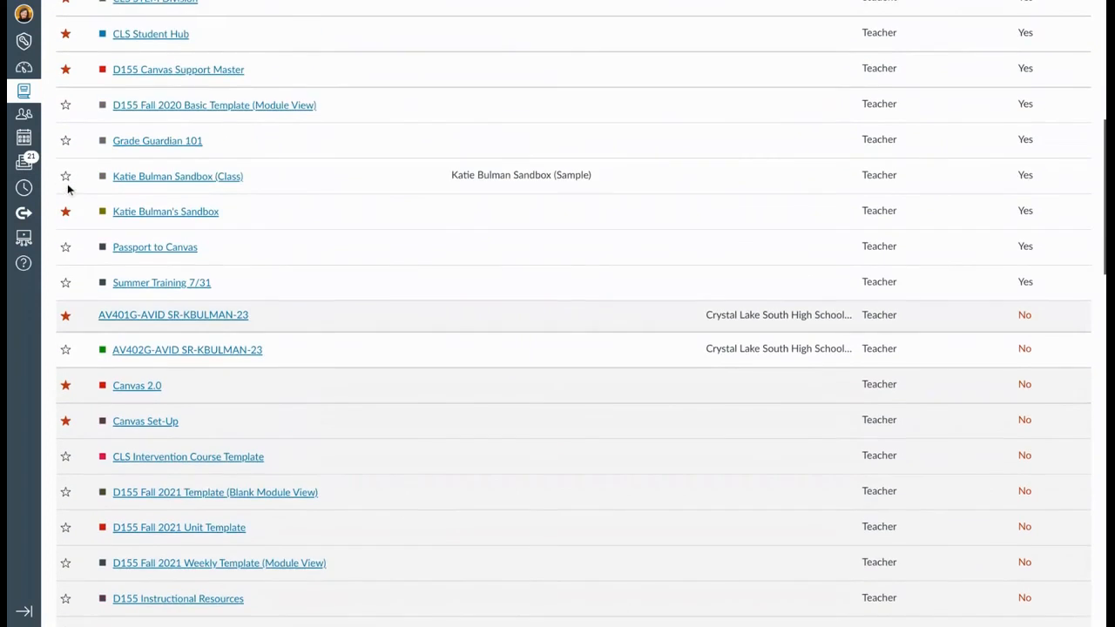
scroll(69, 94, up, 4)
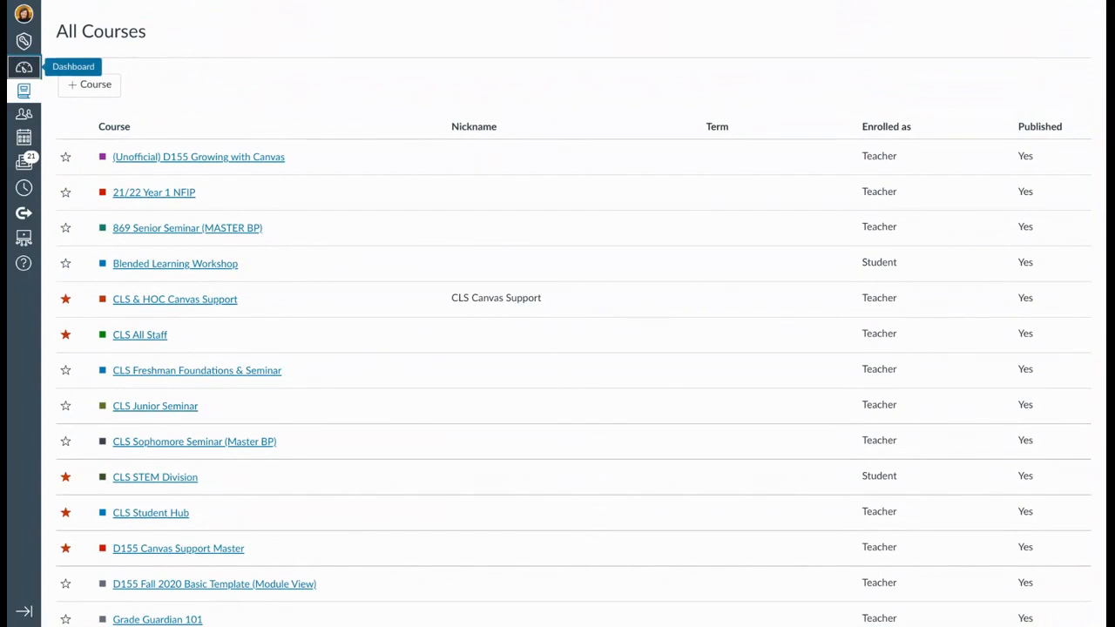
click(23, 67)
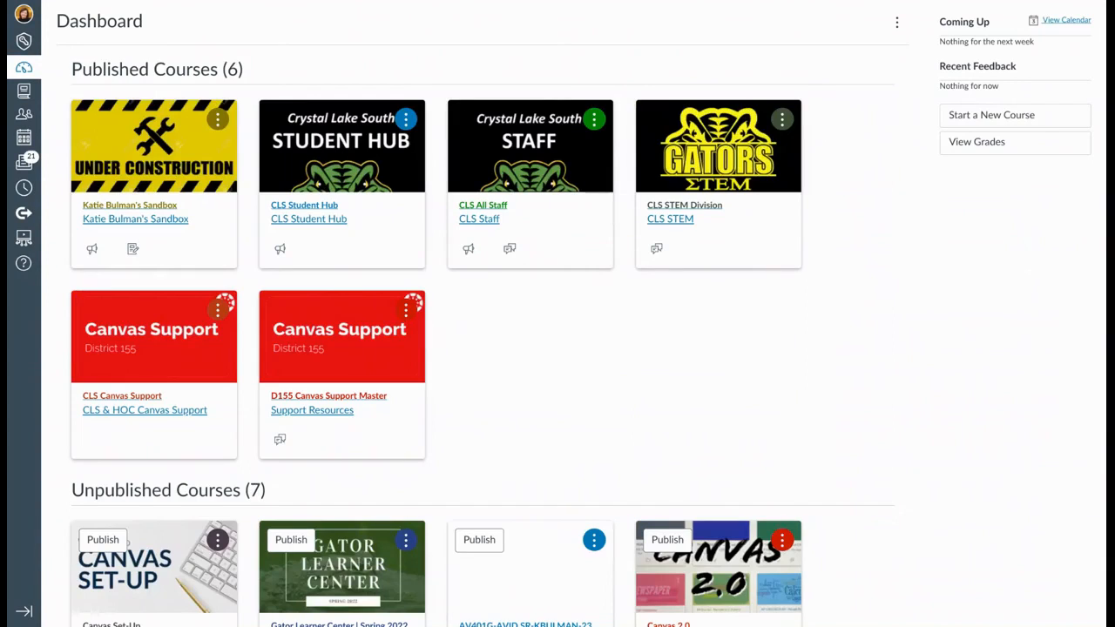
scroll(874, 149, down, 4)
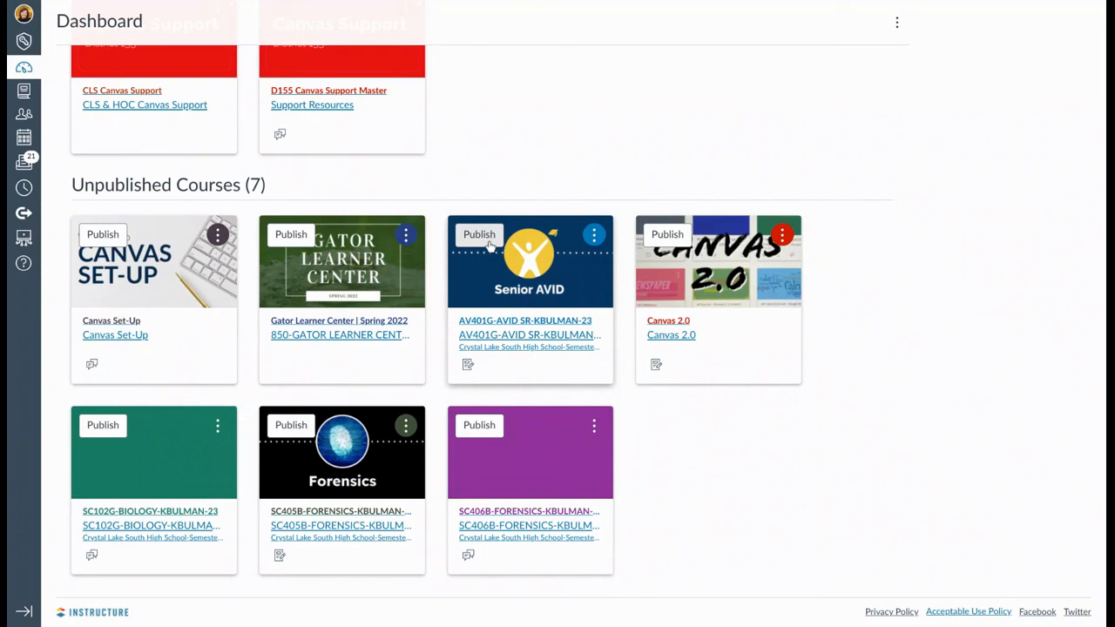
click(511, 345)
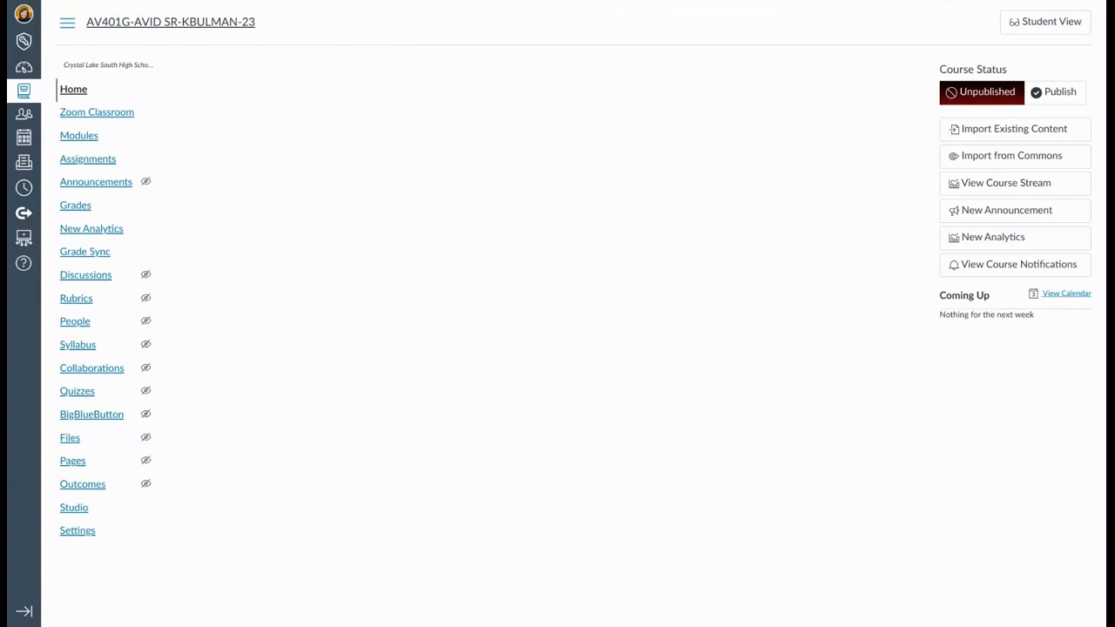